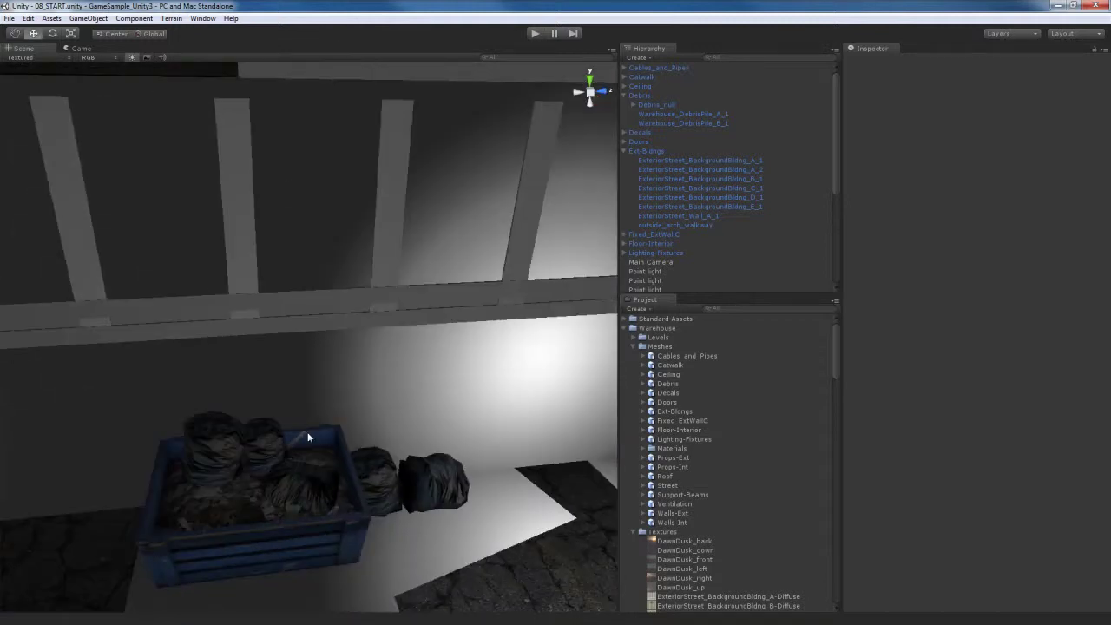
# - Examine the untextured exterior walls around the warehouse and select the end wall Warehouse_ExtWall_A_500
pyautogui.press('a')
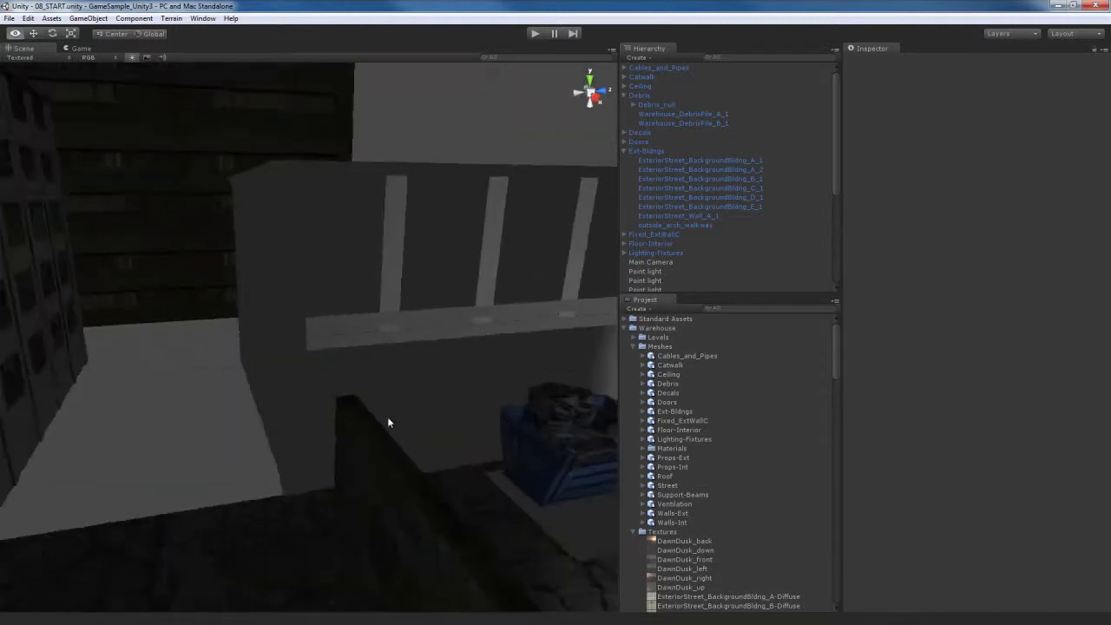
pyautogui.keyDown('alt'); pyautogui.moveTo(304, 413); pyautogui.dragTo(227, 408); pyautogui.keyUp('alt')
pyautogui.keyDown('alt'); pyautogui.moveTo(479, 357); pyautogui.dragTo(287, 365); pyautogui.keyUp('alt')
pyautogui.click(427, 327)
pyautogui.click(346, 310)
pyautogui.keyDown('alt'); pyautogui.moveTo(417, 349); pyautogui.dragTo(356, 362); pyautogui.keyUp('alt')
pyautogui.click(319, 300)
pyautogui.click(235, 285)
pyautogui.keyDown('alt'); pyautogui.moveTo(212, 364); pyautogui.dragTo(370, 400); pyautogui.keyUp('alt')
pyautogui.click(323, 359)
pyautogui.click(179, 372)
pyautogui.keyDown('alt'); pyautogui.moveTo(228, 374); pyautogui.dragTo(256, 374); pyautogui.keyUp('alt')
pyautogui.press('a')
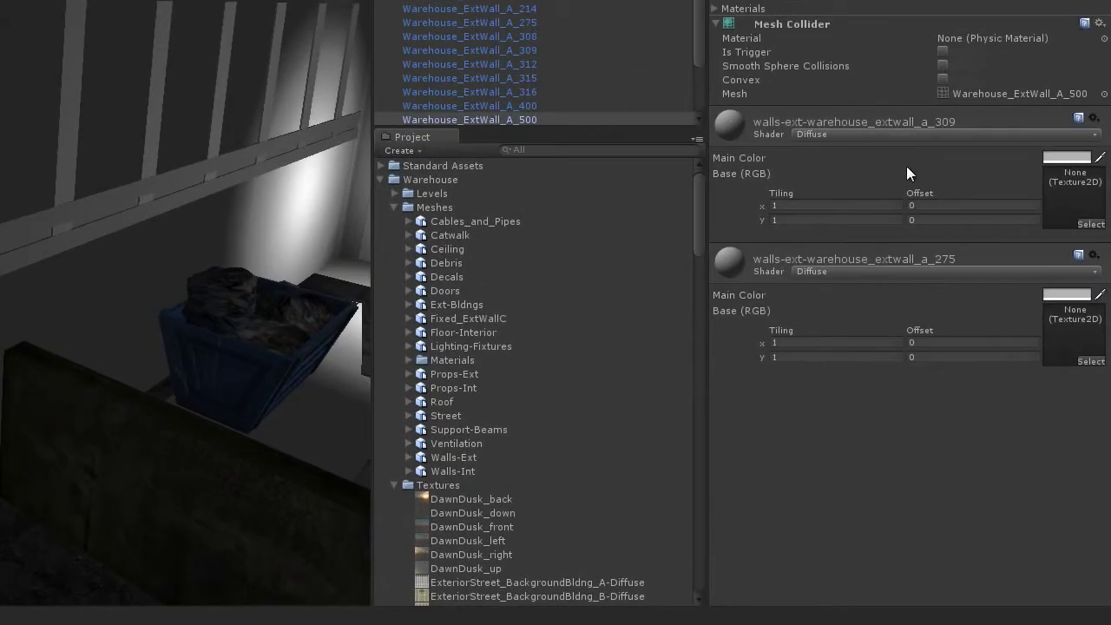
# - Set material walls-ext-warehouse_extwall_a_309 to the Bumped Specular shader and assign Warehouse_ExtWall_A-1A-Diffuse as its base texture
pyautogui.click(1010, 299)
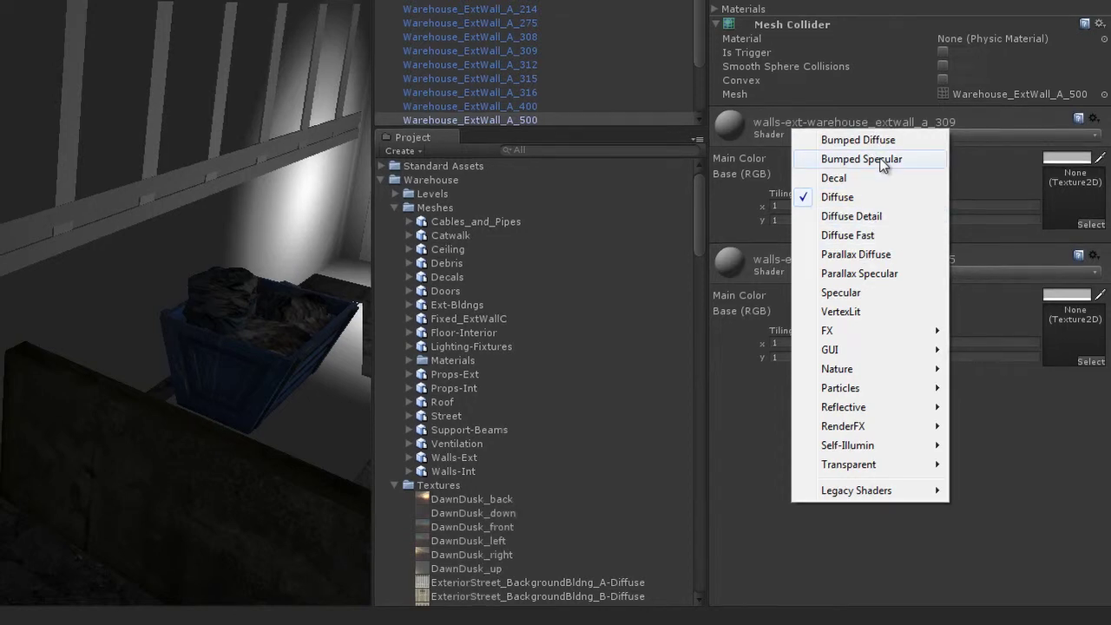
pyautogui.click(881, 160)
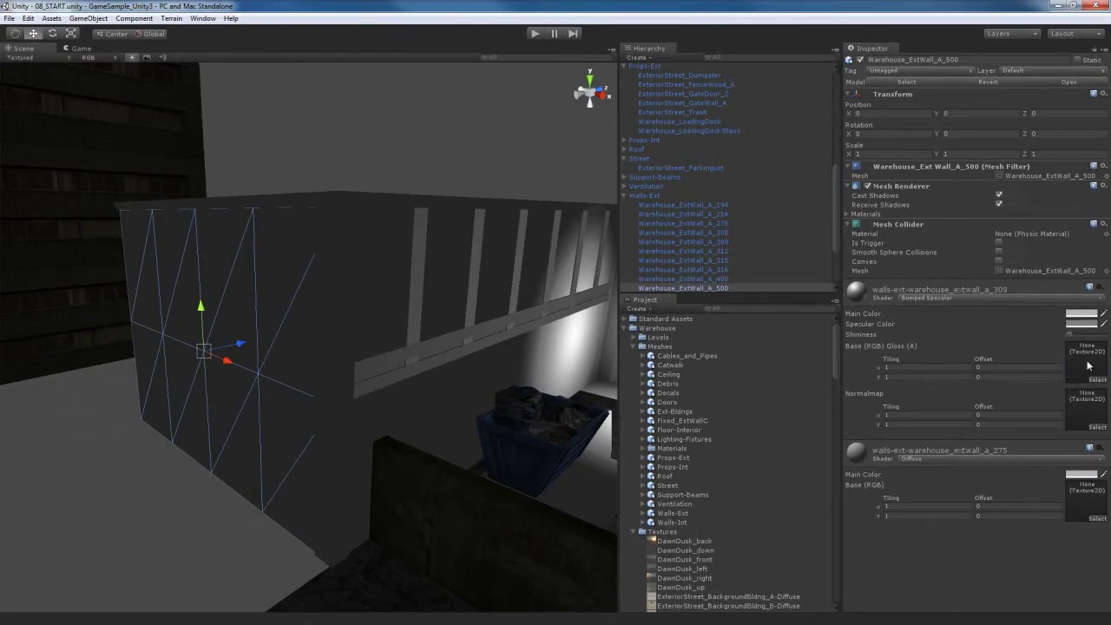
pyautogui.click(1096, 381)
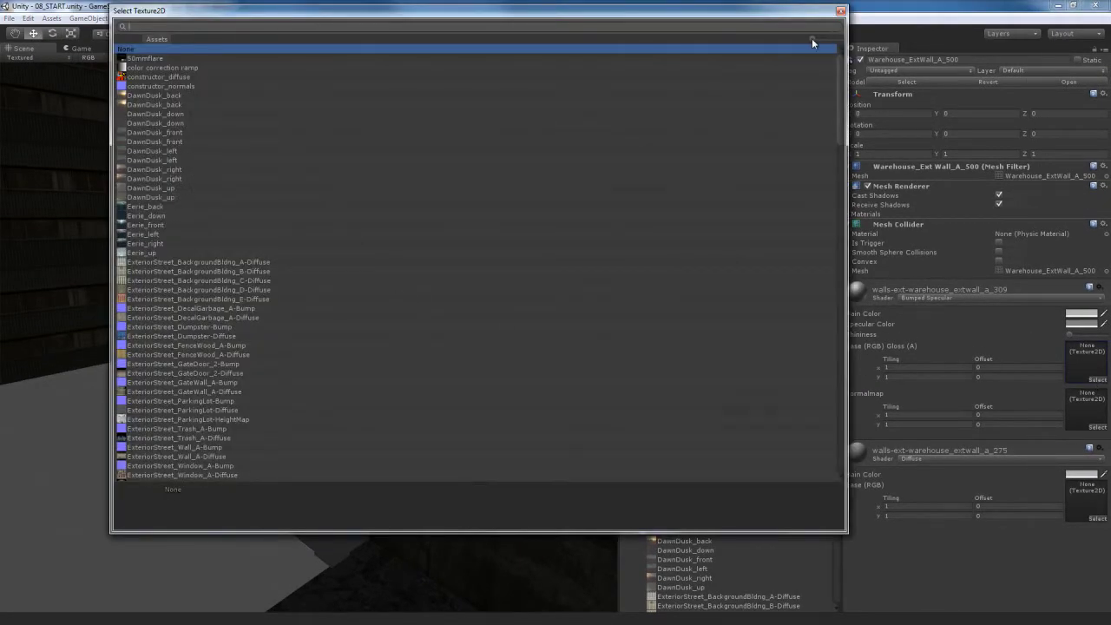
pyautogui.moveTo(813, 39); pyautogui.dragTo(838, 41)
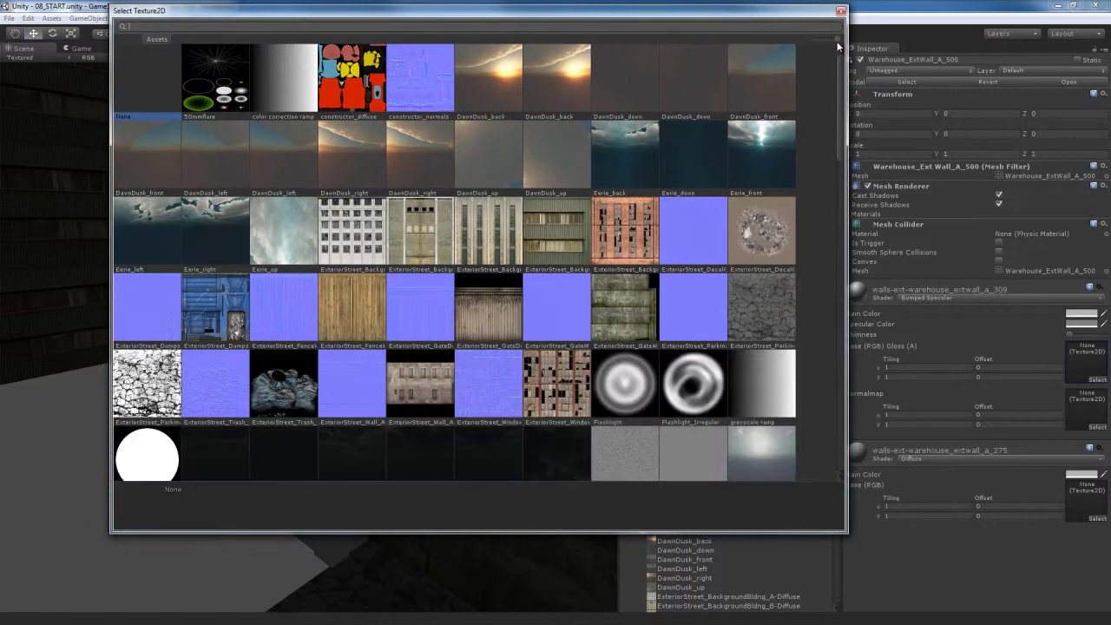
pyautogui.scroll(-20, 575, 283)
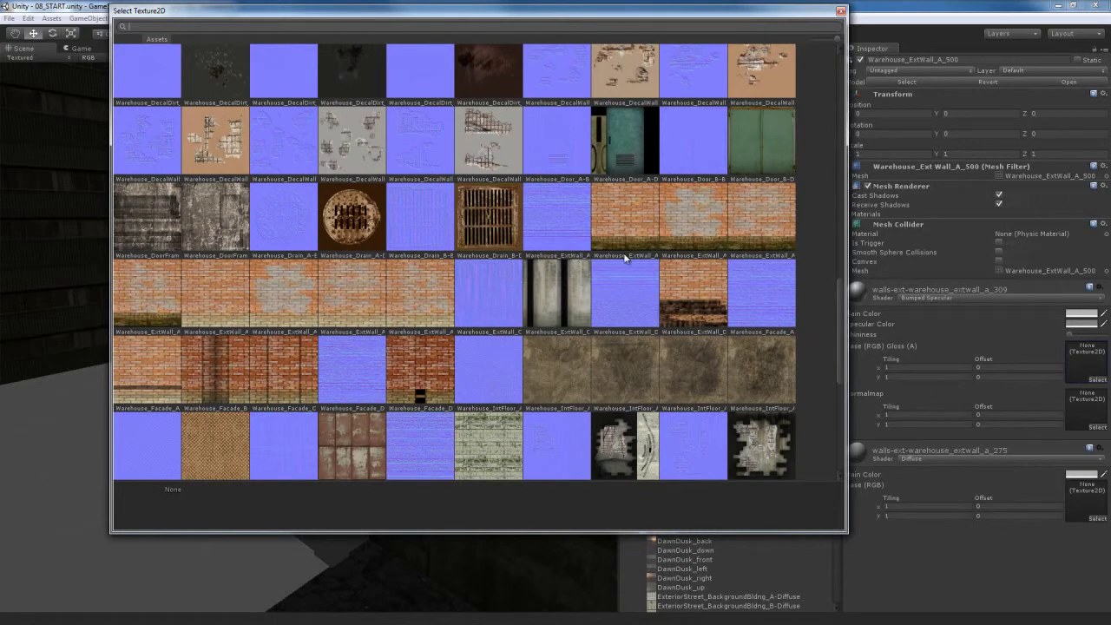
pyautogui.click(628, 218)
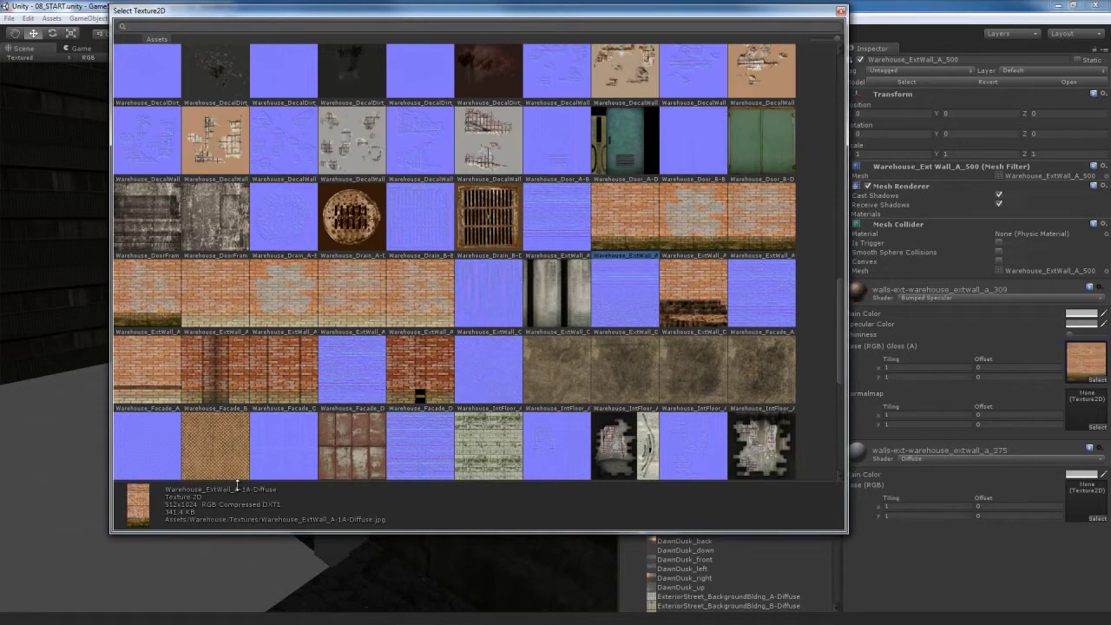
pyautogui.doubleClick(627, 223)
# - Set material walls-ext-warehouse_extwall_a_275 to the Bumped Specular shader and assign Warehouse_ExtWall_A-2A-Diffuse as its base texture
pyautogui.moveTo(374, 425); pyautogui.dragTo(349, 416, button='right')
pyautogui.press('w')
pyautogui.click(986, 462)
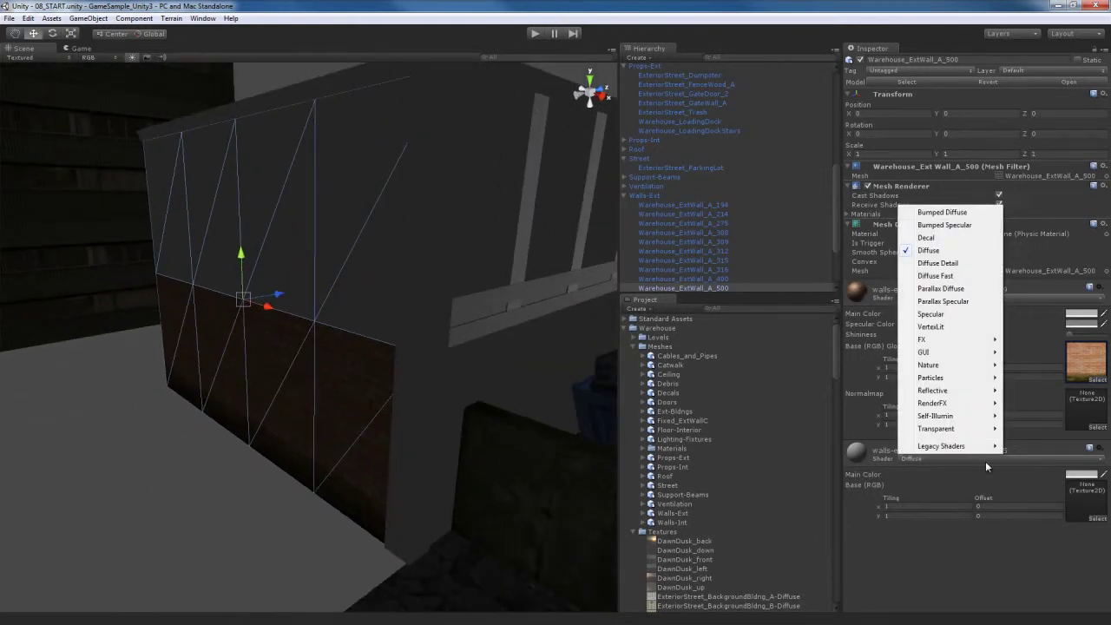
pyautogui.click(952, 227)
pyautogui.click(1094, 369)
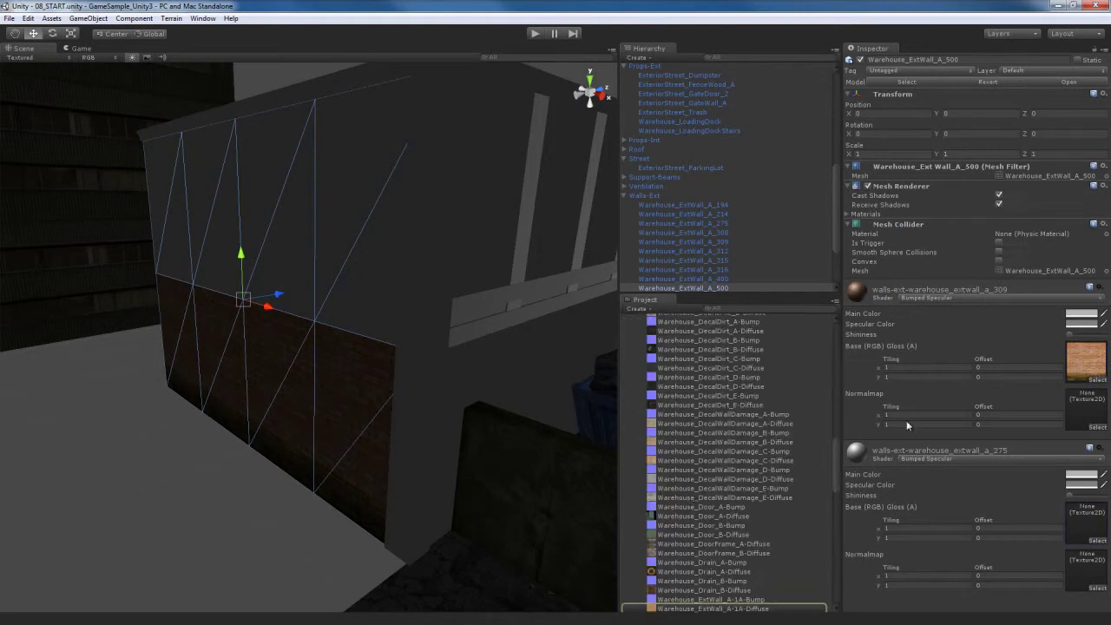
pyautogui.scroll(-5, 709, 476)
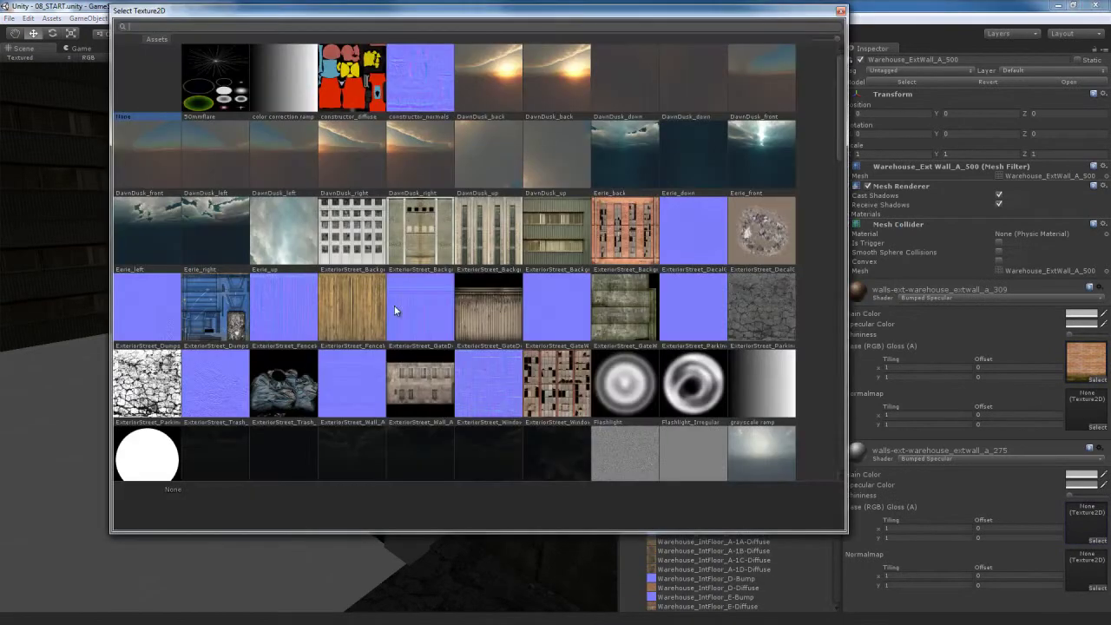
pyautogui.scroll(-4, 394, 307)
pyautogui.scroll(-20, 429, 375)
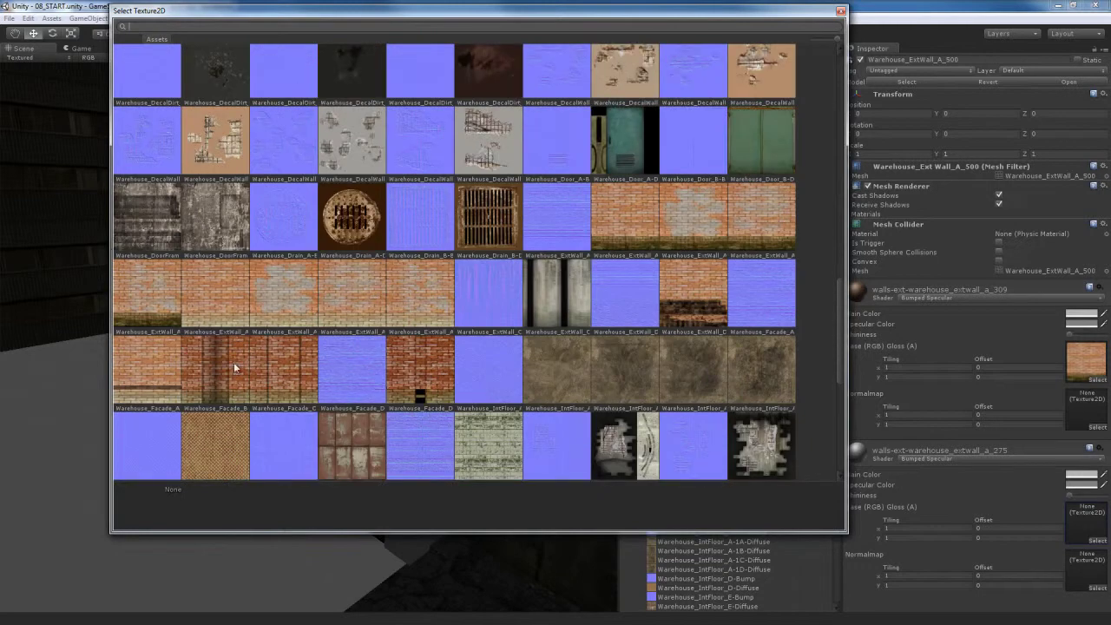
pyautogui.click(222, 283)
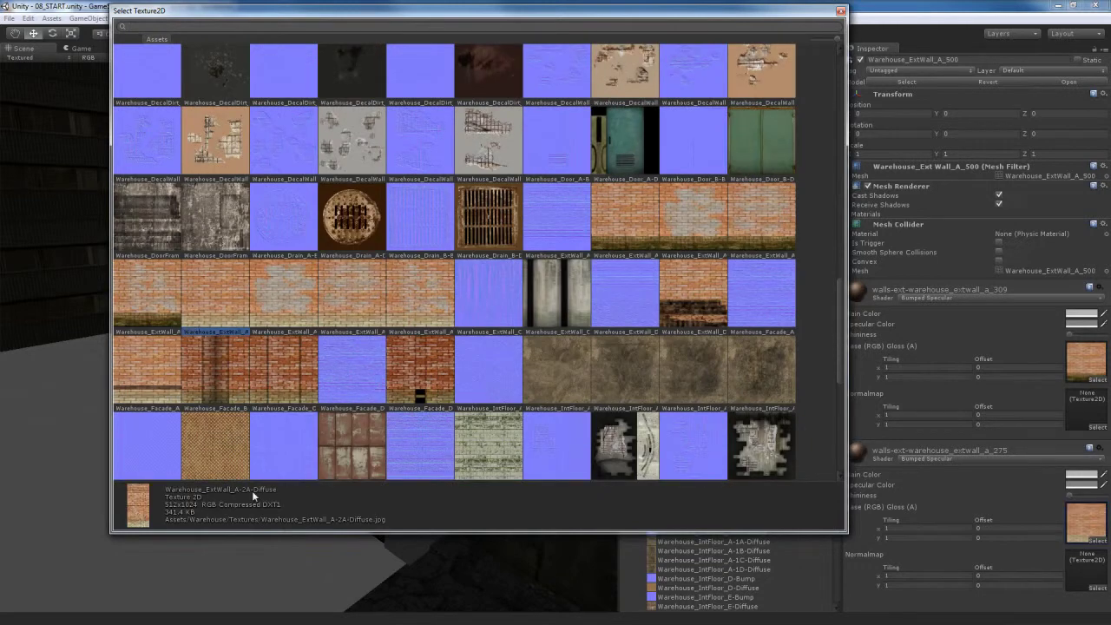
pyautogui.doubleClick(219, 290)
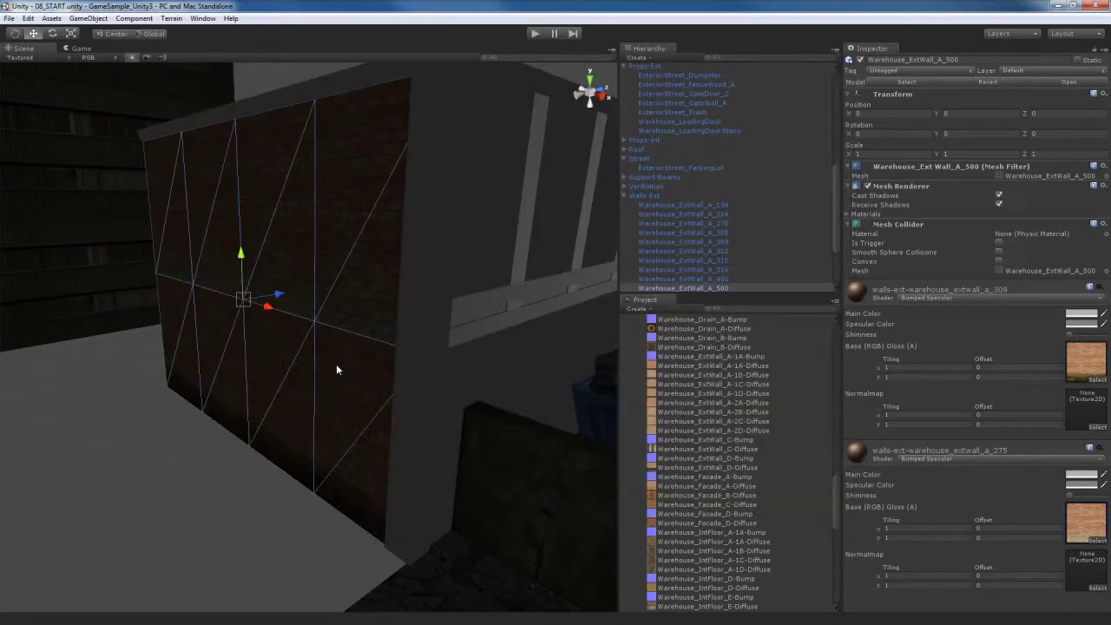
# - Enable Generate Alpha from Greyscale on the Warehouse_ExtWall_A-1A-Diffuse and A-2A-Diffuse textures and apply the import changes
pyautogui.click(732, 367)
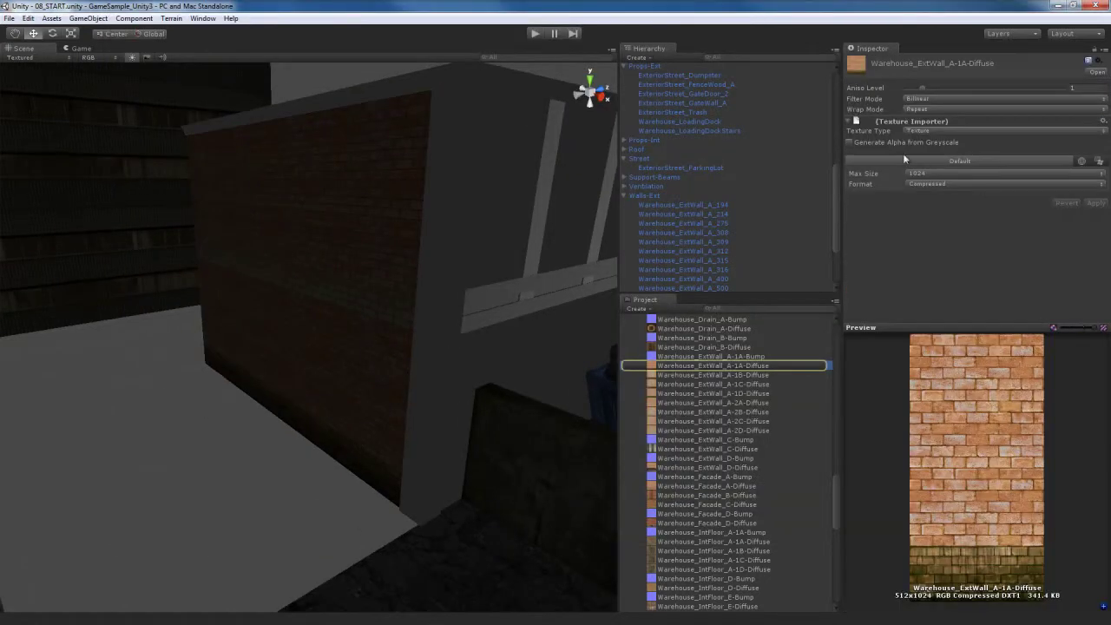
pyautogui.click(899, 141)
pyautogui.click(1096, 202)
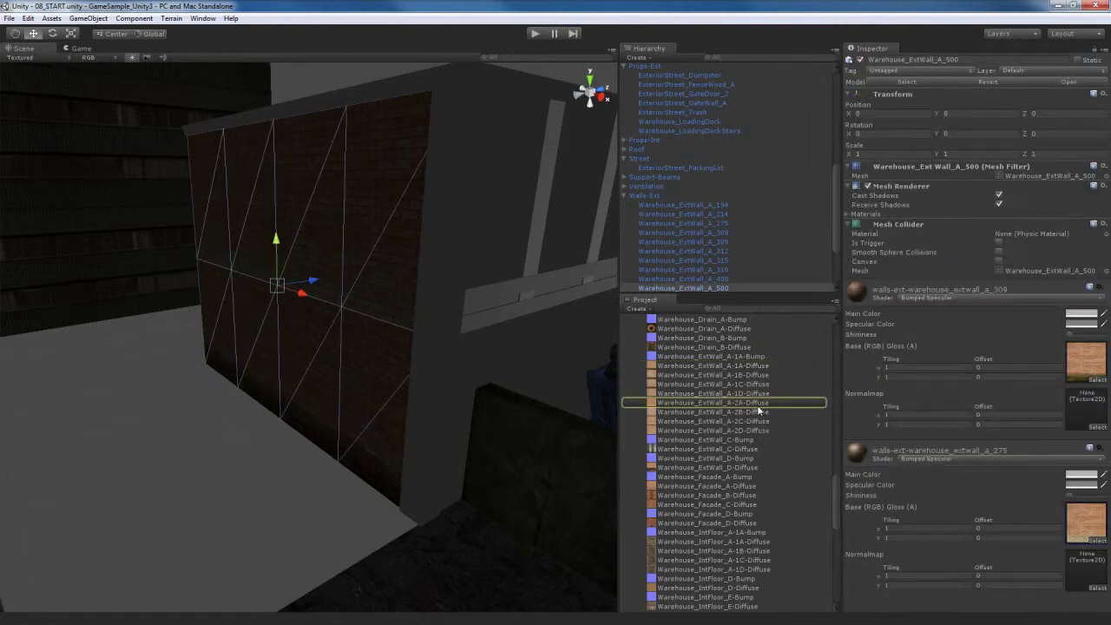
pyautogui.click(757, 404)
pyautogui.click(909, 139)
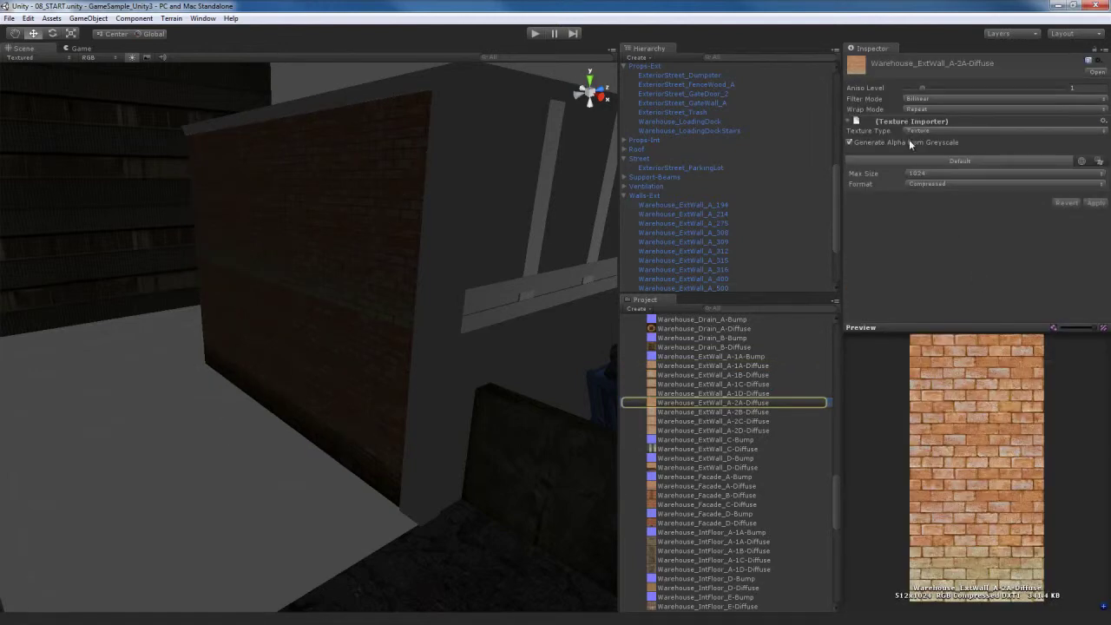
pyautogui.click(1095, 203)
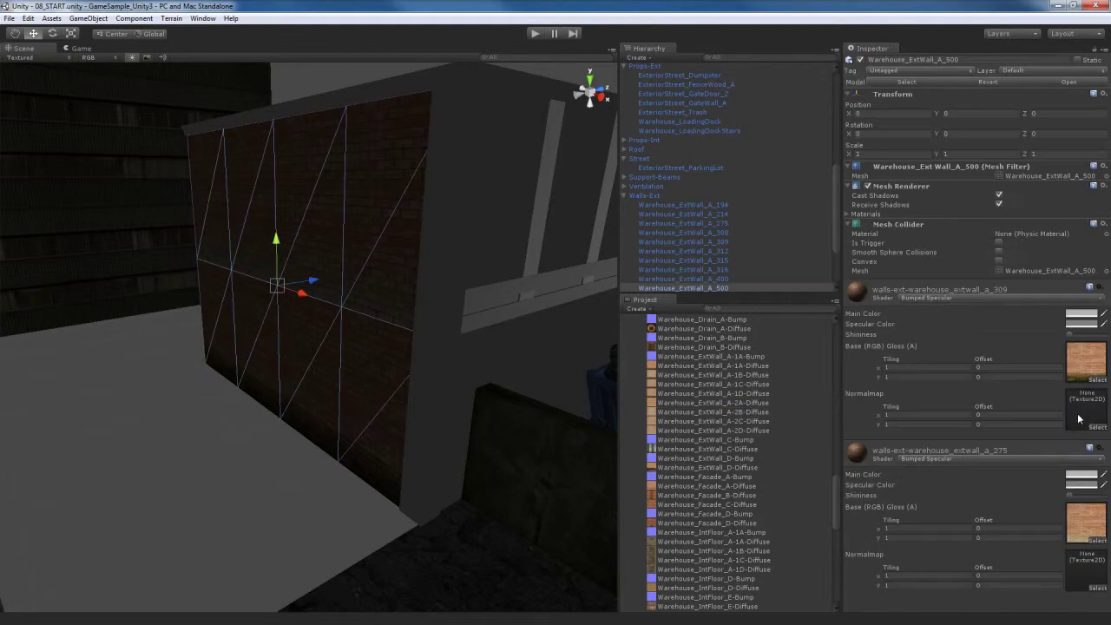
# - Assign Warehouse_ExtWall_A-1A-Bump as the normal map of both materials on Warehouse_ExtWall_A_500
pyautogui.click(1085, 365)
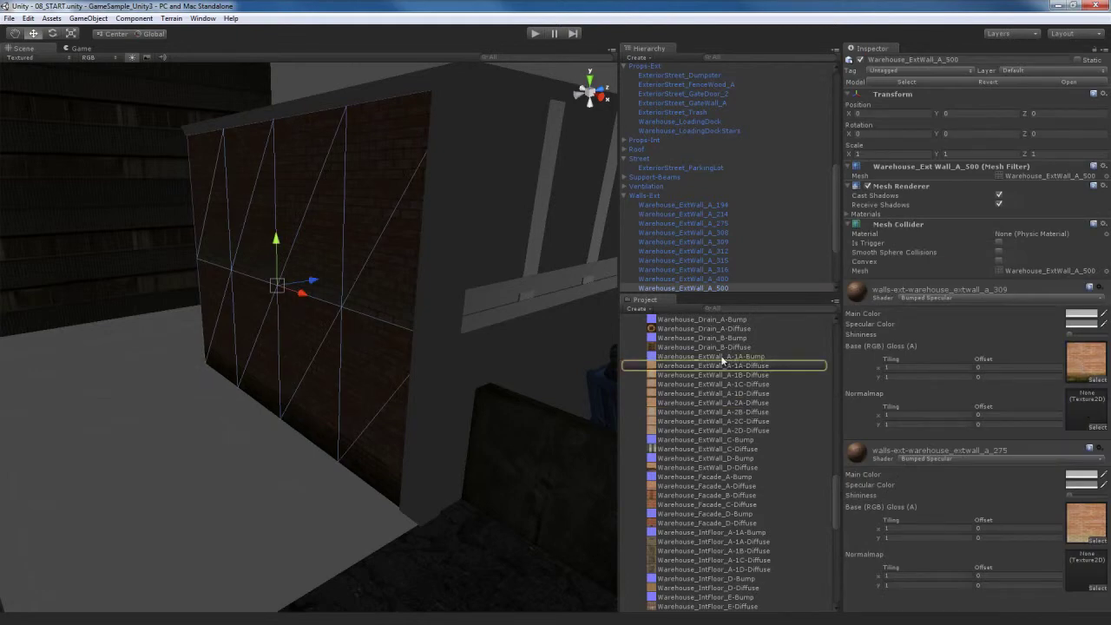
pyautogui.moveTo(725, 355); pyautogui.dragTo(1076, 408)
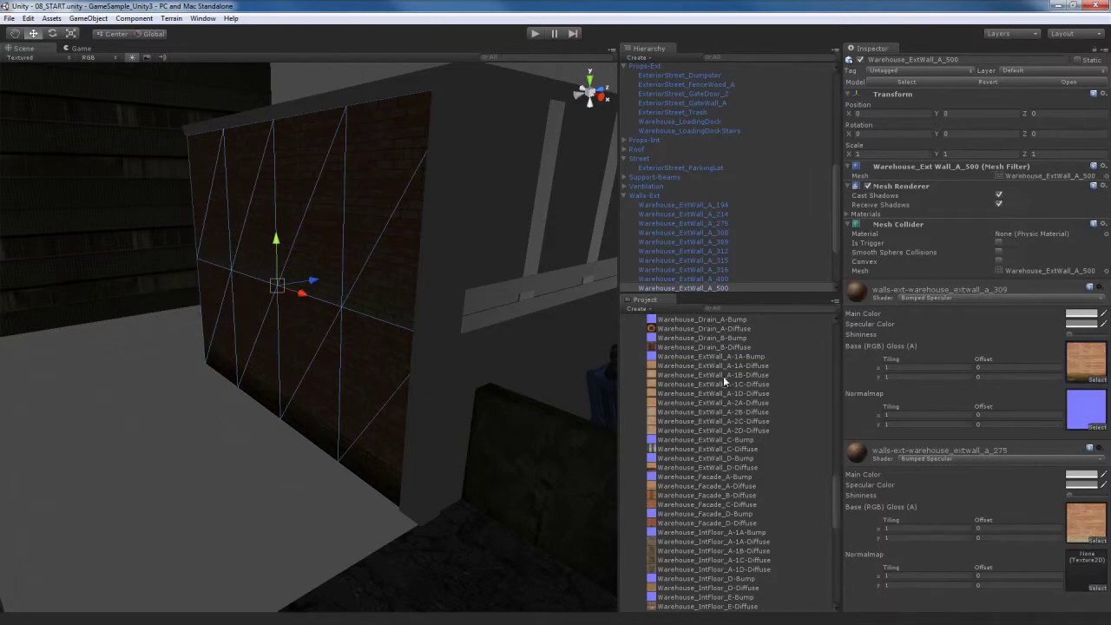
pyautogui.moveTo(724, 356); pyautogui.dragTo(1089, 567)
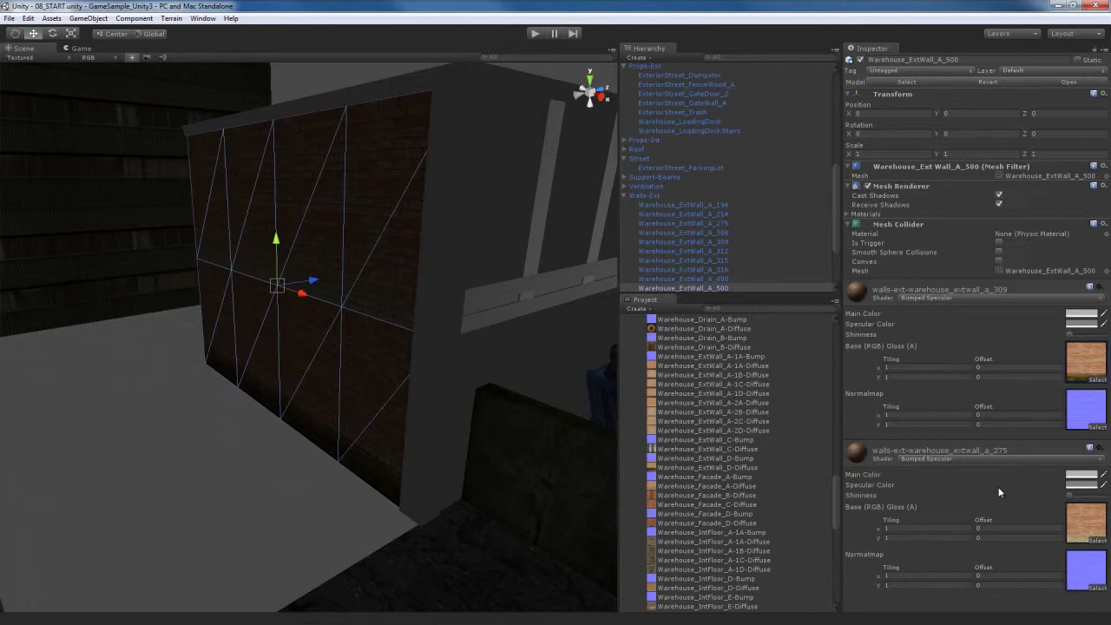
pyautogui.scroll(-3, 414, 434)
# - Inspect the windowed side wall's materials, then expand the end wall's material list and locate both of its materials in the project
pyautogui.moveTo(414, 434); pyautogui.dragTo(444, 367, button='right')
pyautogui.click(442, 368)
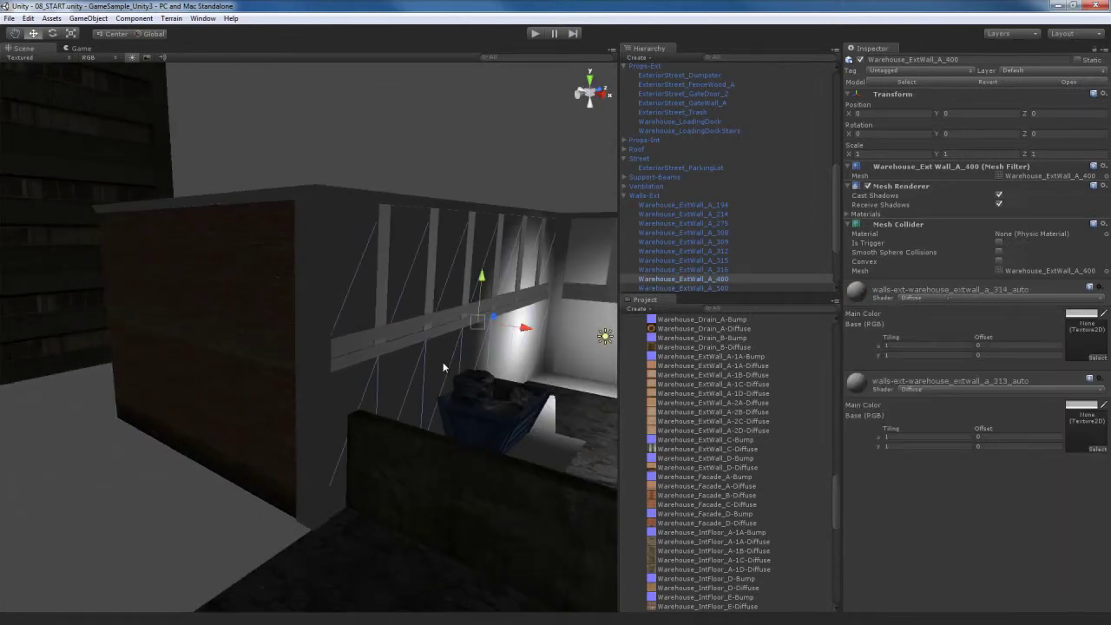
pyautogui.click(226, 315)
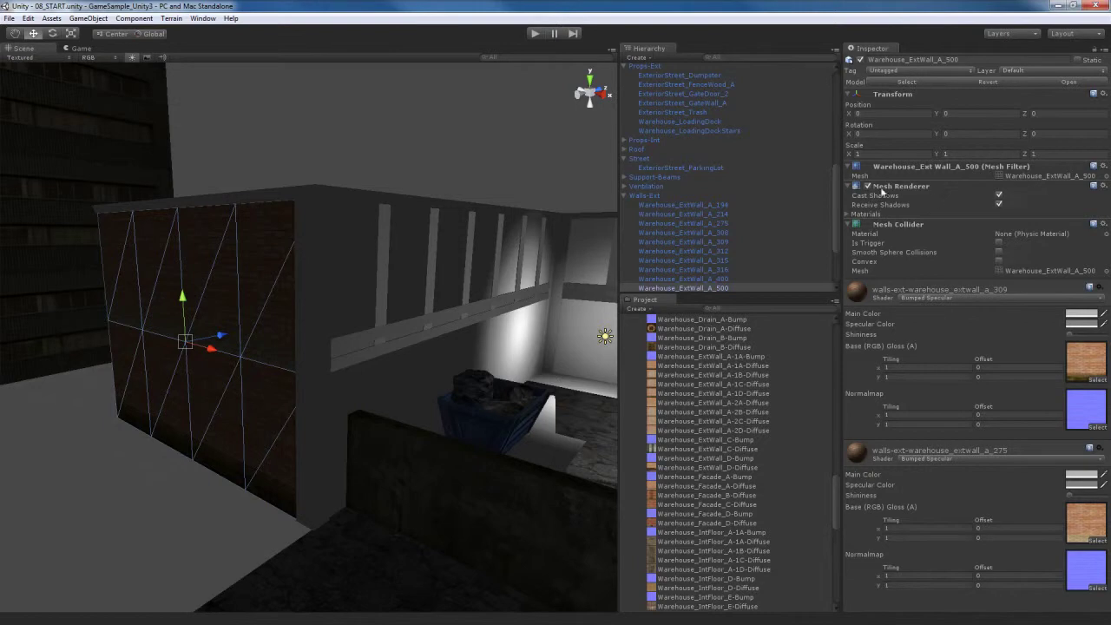
pyautogui.click(865, 215)
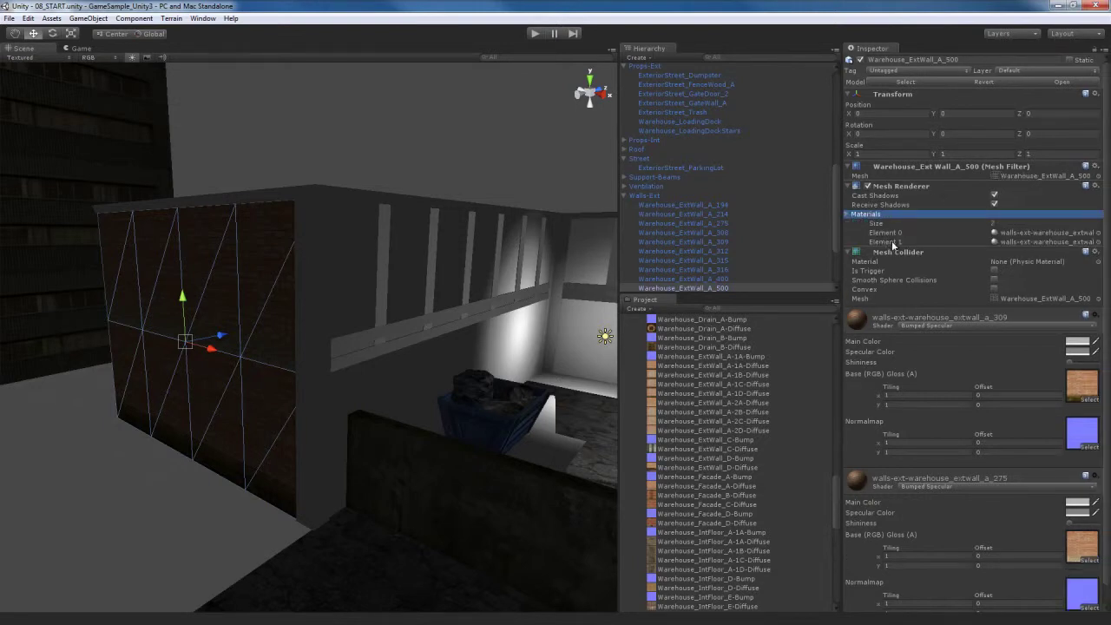
pyautogui.click(1052, 232)
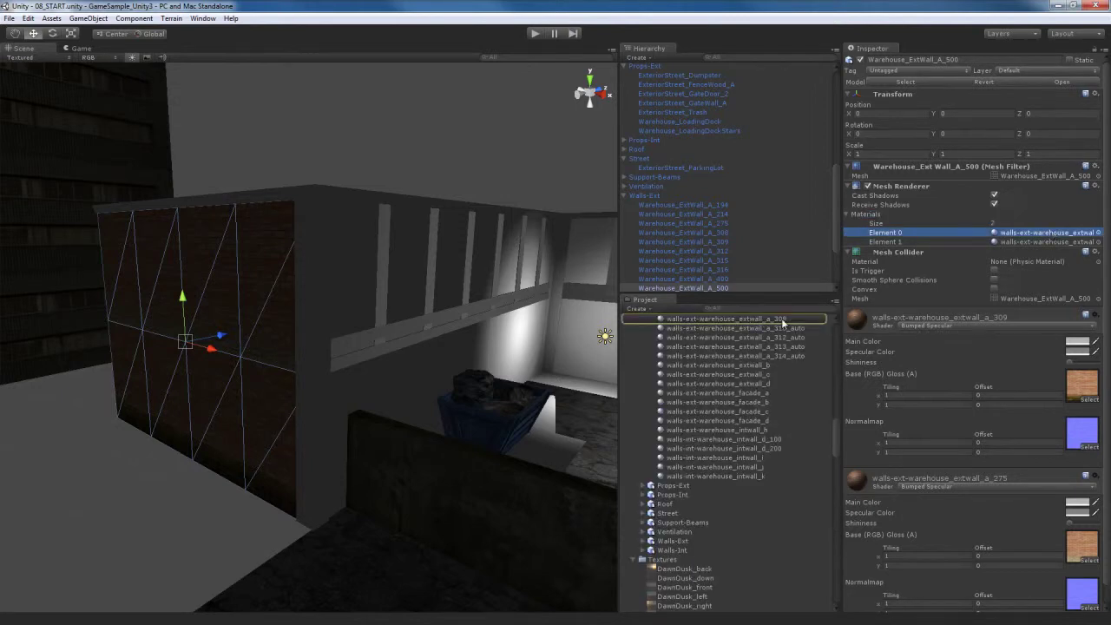
pyautogui.click(1046, 242)
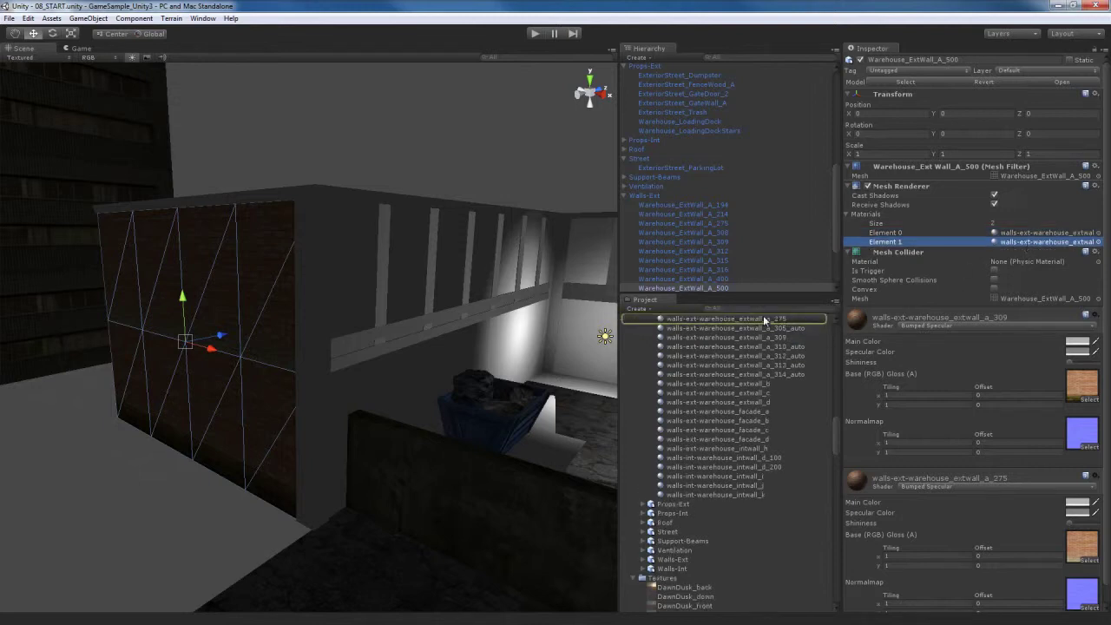
pyautogui.click(1019, 232)
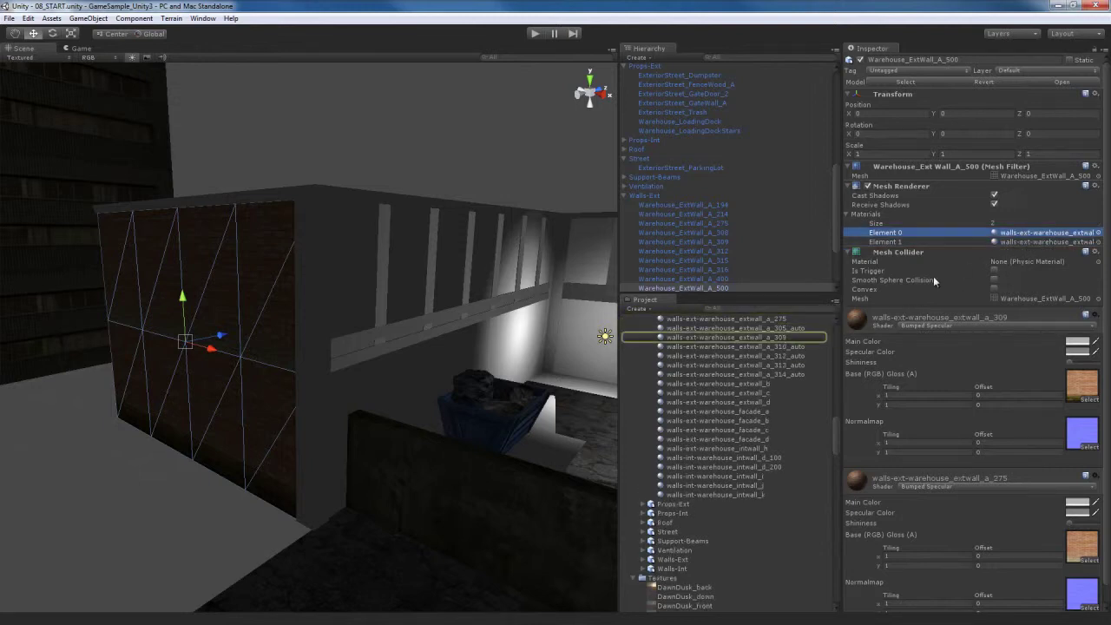
# - Replace both material elements of Warehouse_ExtWall_A_400 with walls-ext-warehouse_extwall_a_309
pyautogui.click(504, 340)
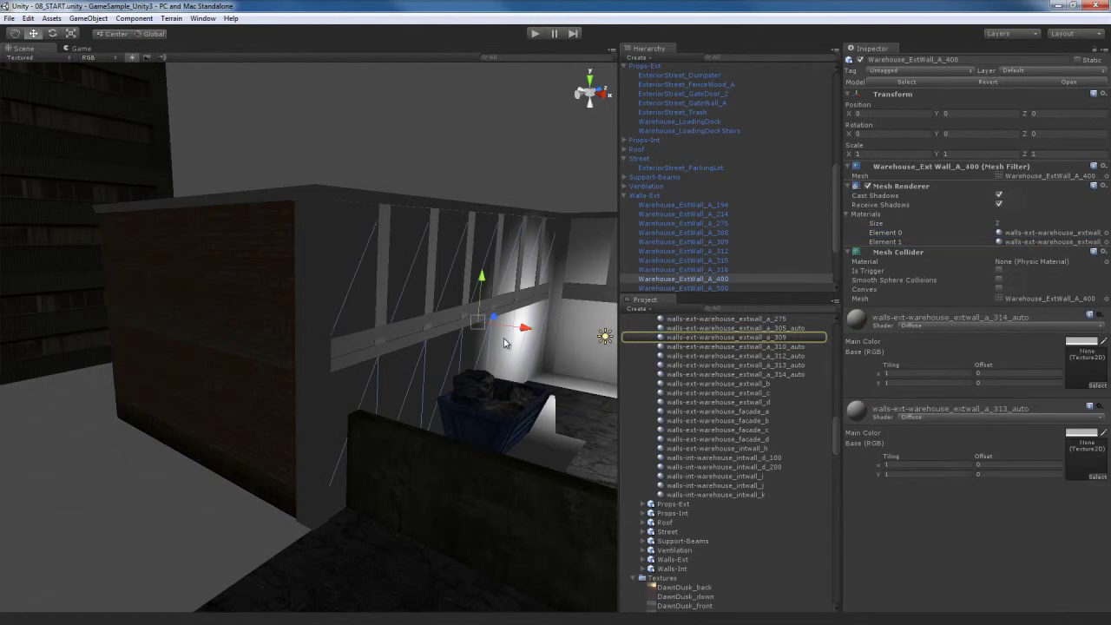
pyautogui.click(1012, 318)
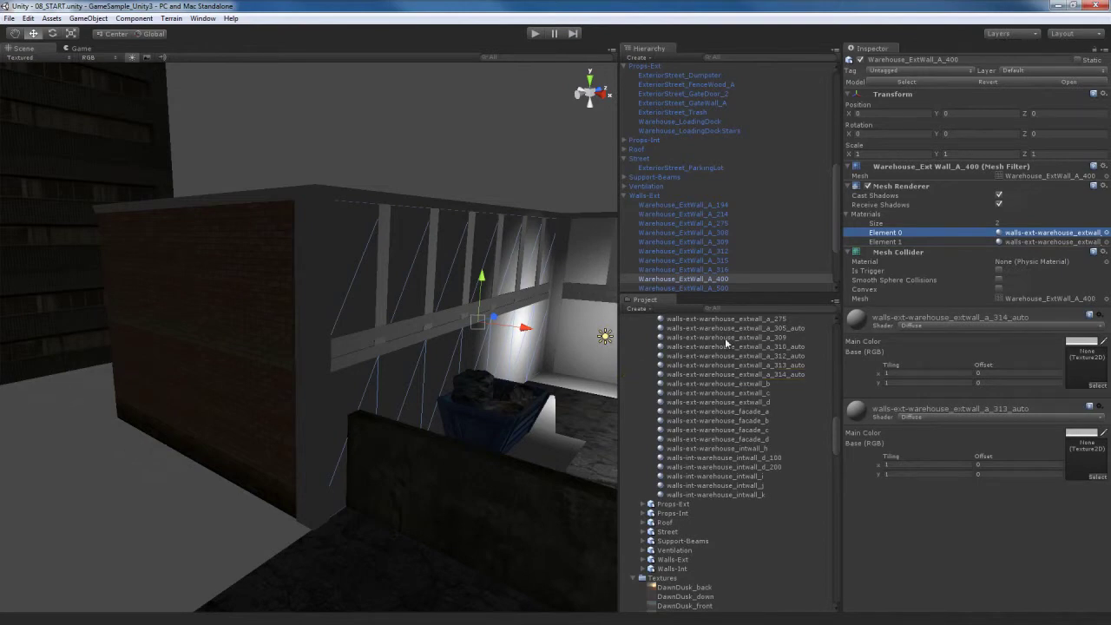
pyautogui.moveTo(724, 335); pyautogui.dragTo(1028, 234)
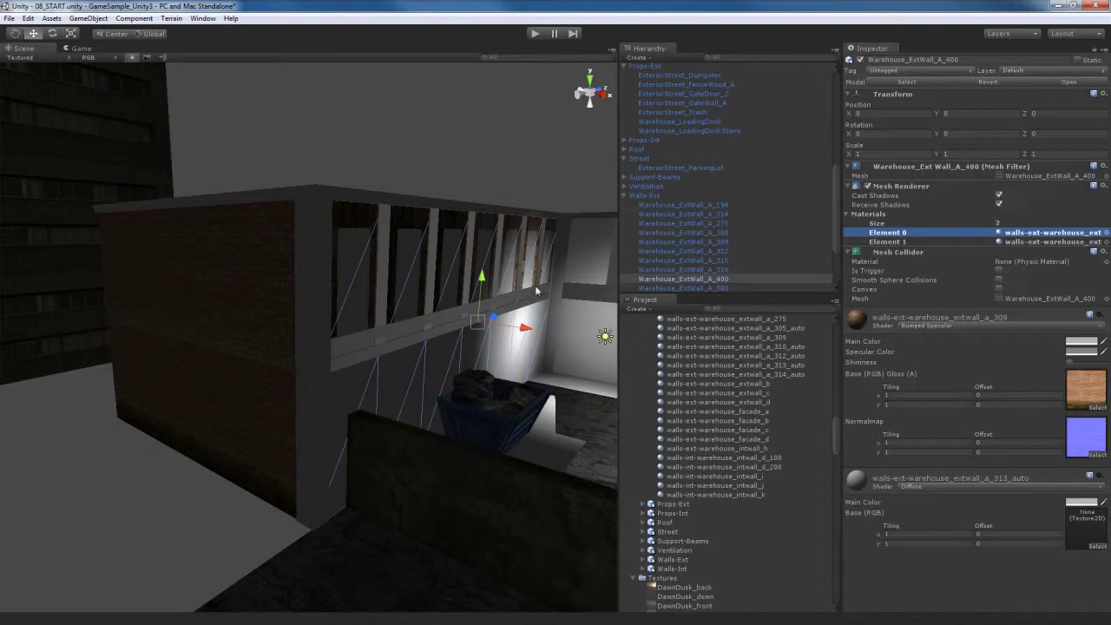
pyautogui.moveTo(732, 337); pyautogui.dragTo(1039, 240)
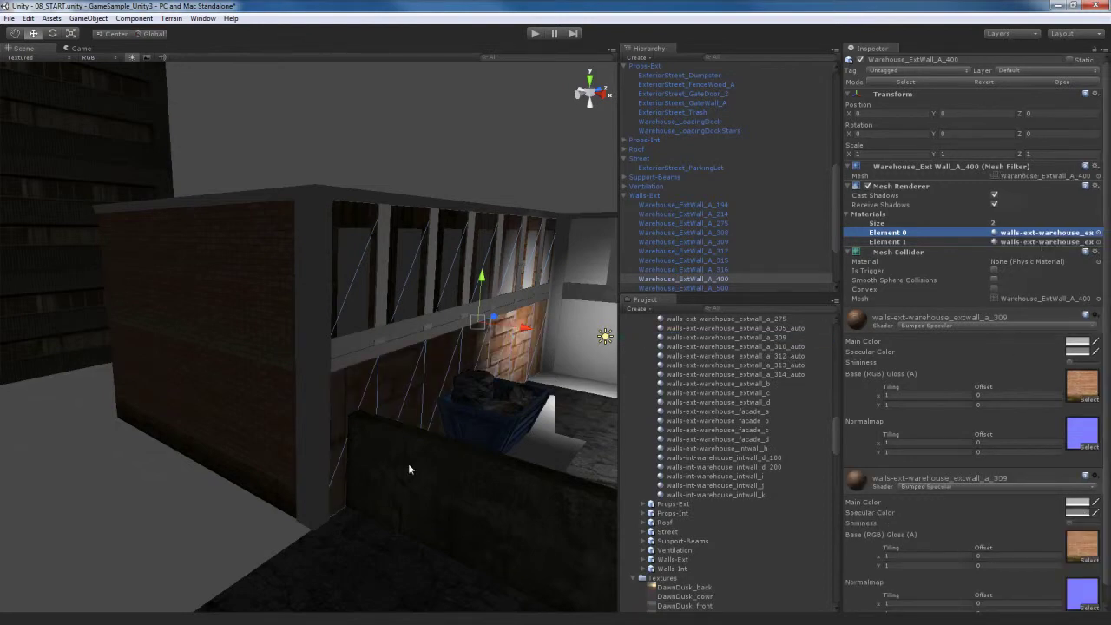
# - Check the brick texture on the windowed wall and open the import settings of the Walls-Ext mesh asset
pyautogui.keyDown('alt'); pyautogui.moveTo(388, 473); pyautogui.dragTo(365, 468); pyautogui.keyUp('alt')
pyautogui.keyDown('alt'); pyautogui.moveTo(447, 388); pyautogui.dragTo(446, 396); pyautogui.keyUp('alt')
pyautogui.press('a')
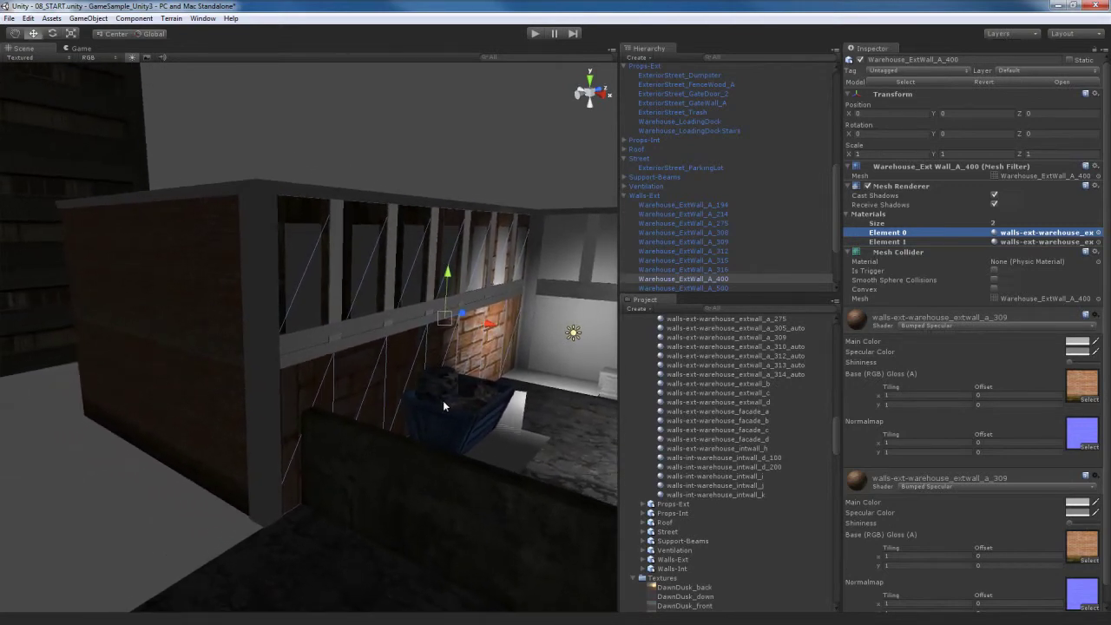
pyautogui.keyDown('alt'); pyautogui.moveTo(518, 395); pyautogui.dragTo(518, 395); pyautogui.keyUp('alt')
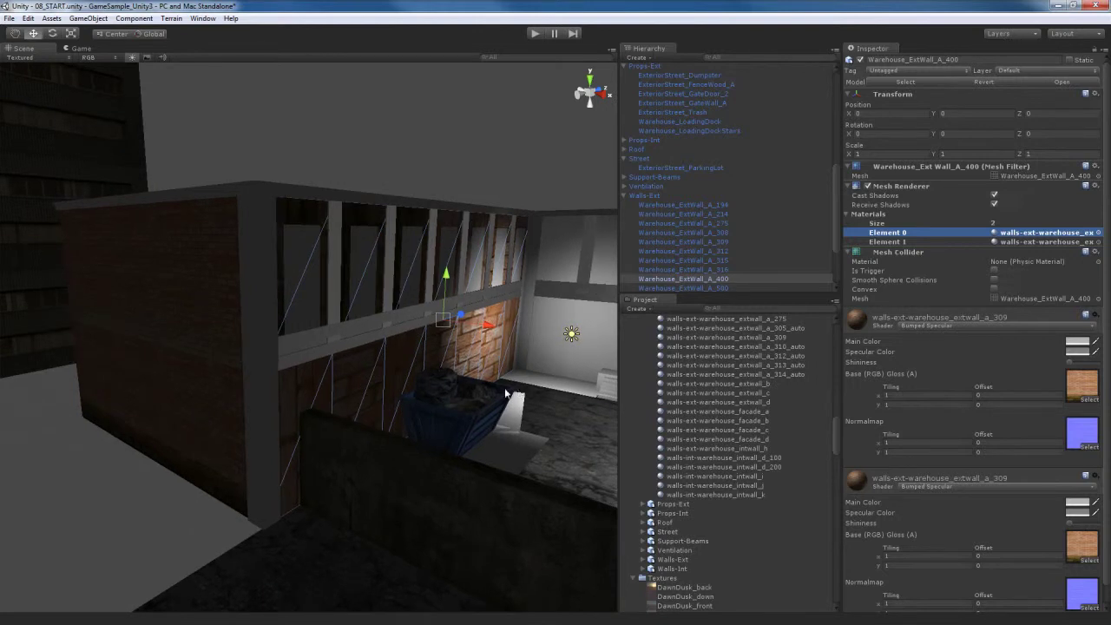
pyautogui.click(651, 196)
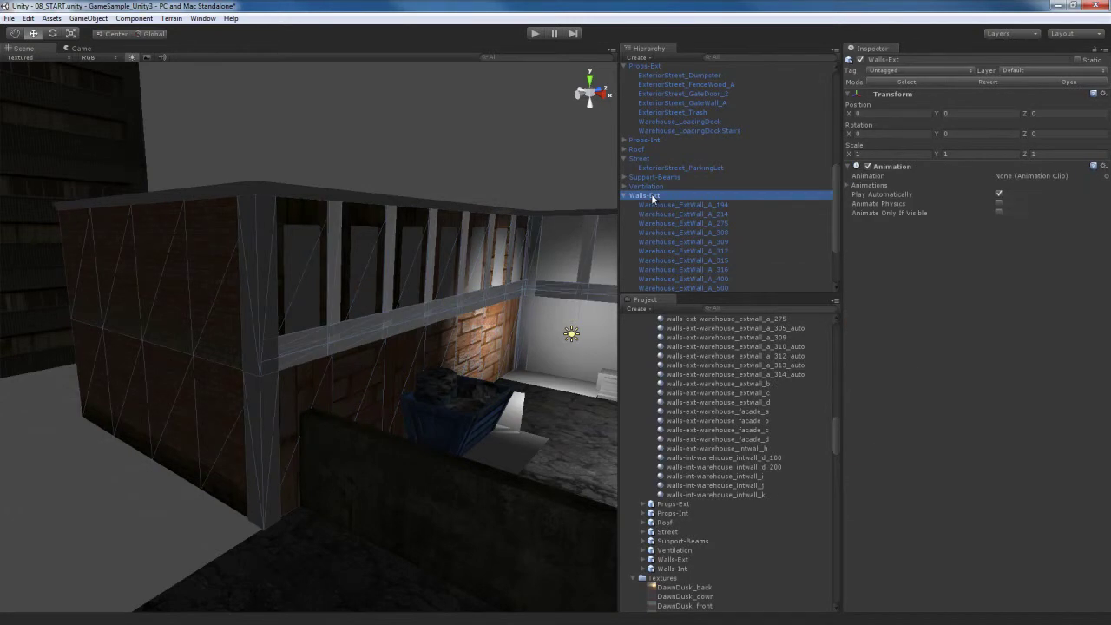
pyautogui.scroll(-3, 694, 434)
pyautogui.click(674, 455)
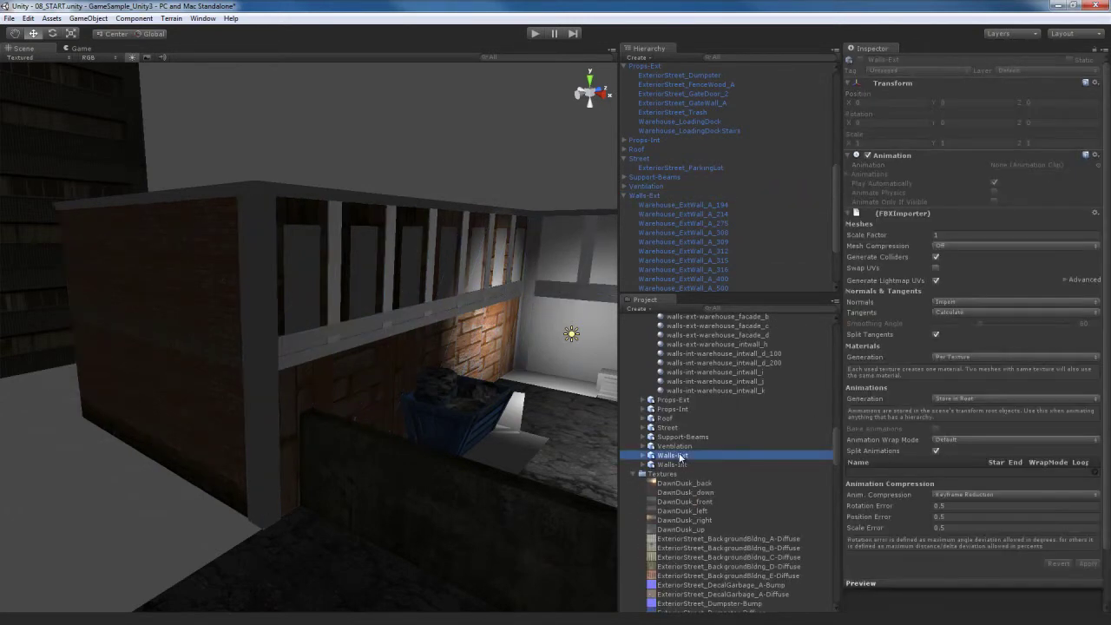
# - Enable Swap UVs on the Walls-Ext mesh asset, apply the import settings and select the windowed wall to check its bricks
pyautogui.click(936, 268)
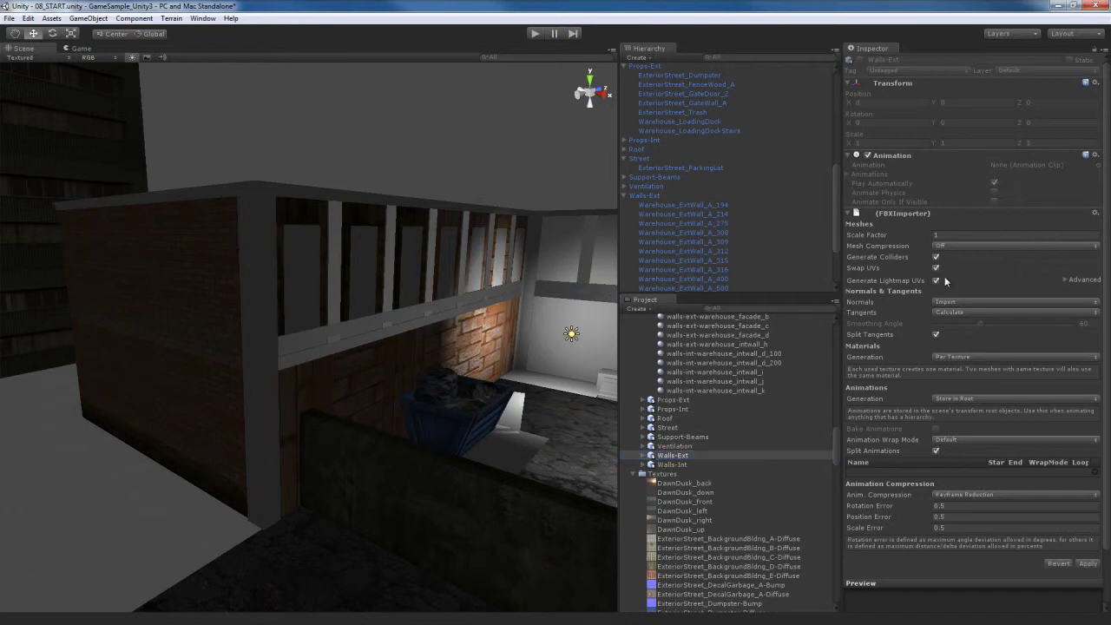
pyautogui.click(1087, 564)
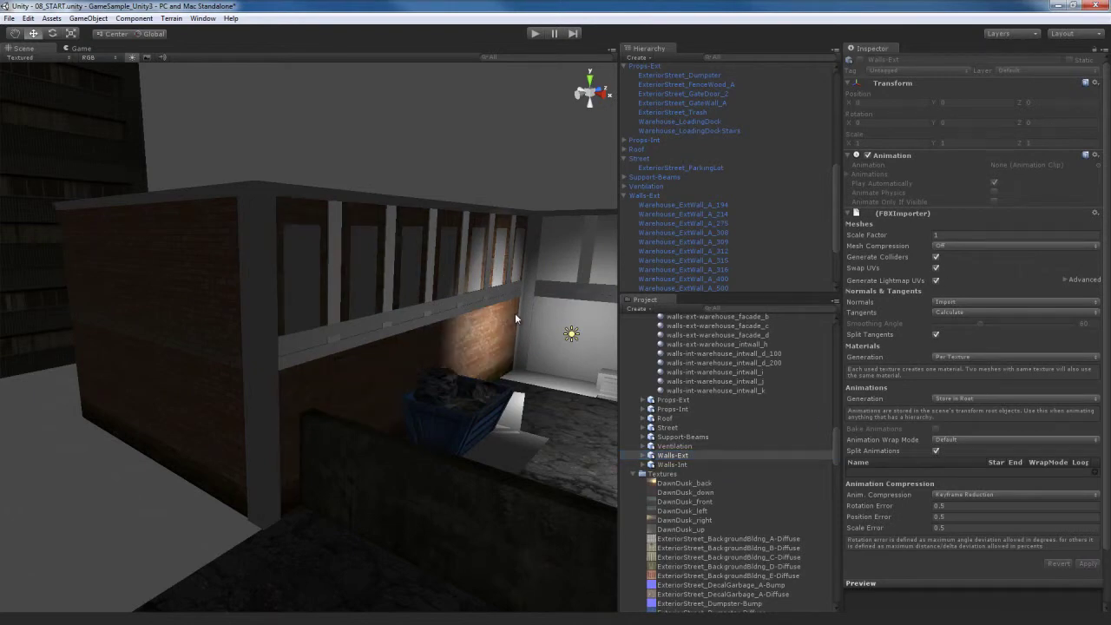
pyautogui.click(487, 331)
pyautogui.click(477, 341)
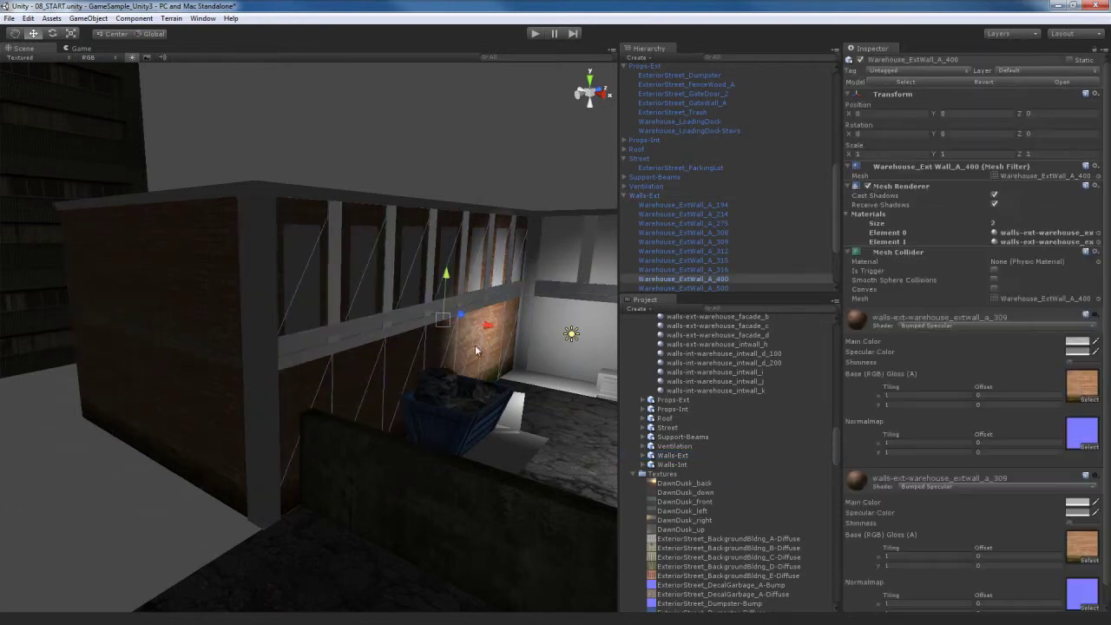
# - Set Warehouse_ExtWall_A_312's Element 0 to walls-ext-warehouse_extwall_a_309 and Element 1 to walls-ext-warehouse_extwall_a_275
pyautogui.keyDown('alt'); pyautogui.moveTo(475, 344); pyautogui.dragTo(445, 358); pyautogui.keyUp('alt')
pyautogui.click(548, 368)
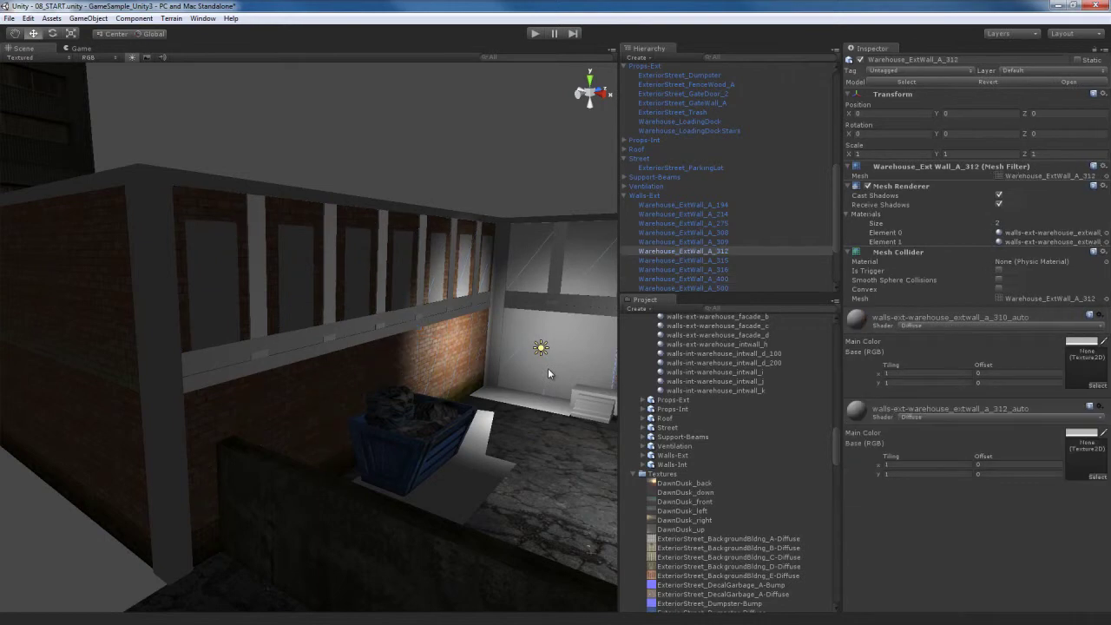
pyautogui.keyDown('alt'); pyautogui.moveTo(547, 368); pyautogui.dragTo(462, 371); pyautogui.keyUp('alt')
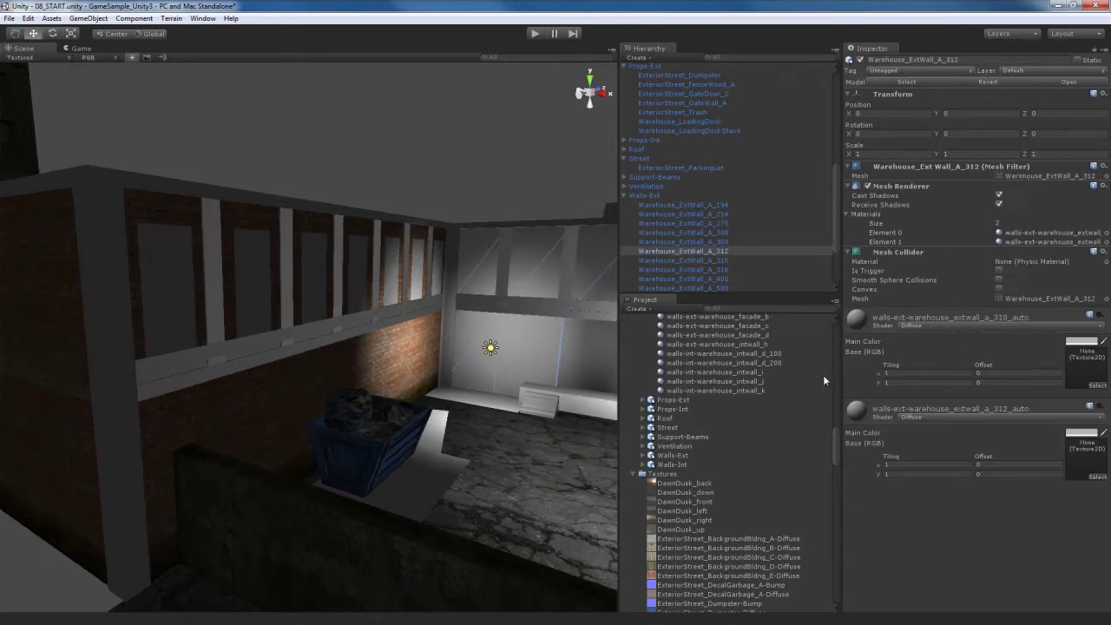
pyautogui.click(1053, 233)
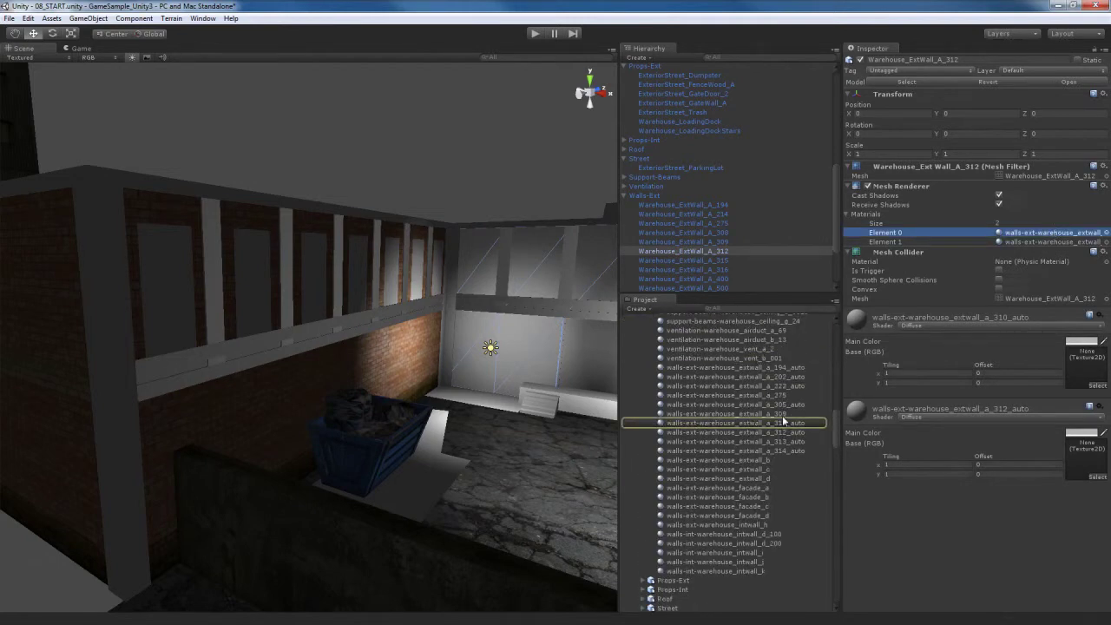
pyautogui.moveTo(754, 417); pyautogui.dragTo(1037, 238)
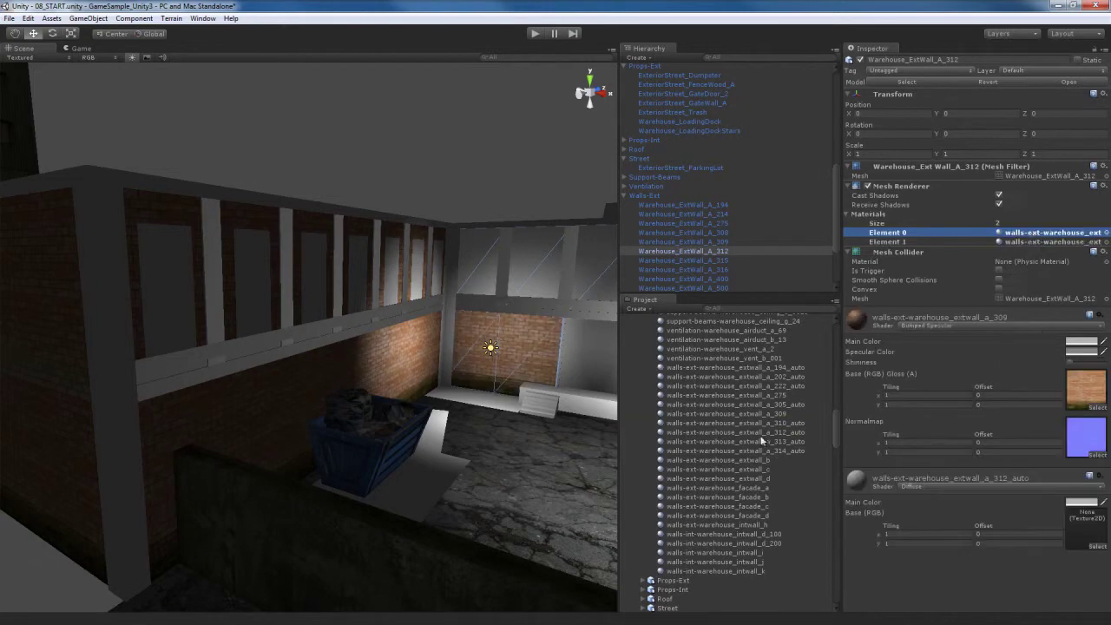
pyautogui.moveTo(746, 395); pyautogui.dragTo(1049, 241)
# - Assign walls-ext-warehouse_extwall_a_309 and walls-ext-warehouse_extwall_a_275 to Elements 0 and 1 of Warehouse_ExtWall_A_214, the wall behind the dumpster
pyautogui.moveTo(475, 460); pyautogui.dragTo(340, 450, button='right')
pyautogui.press('w')
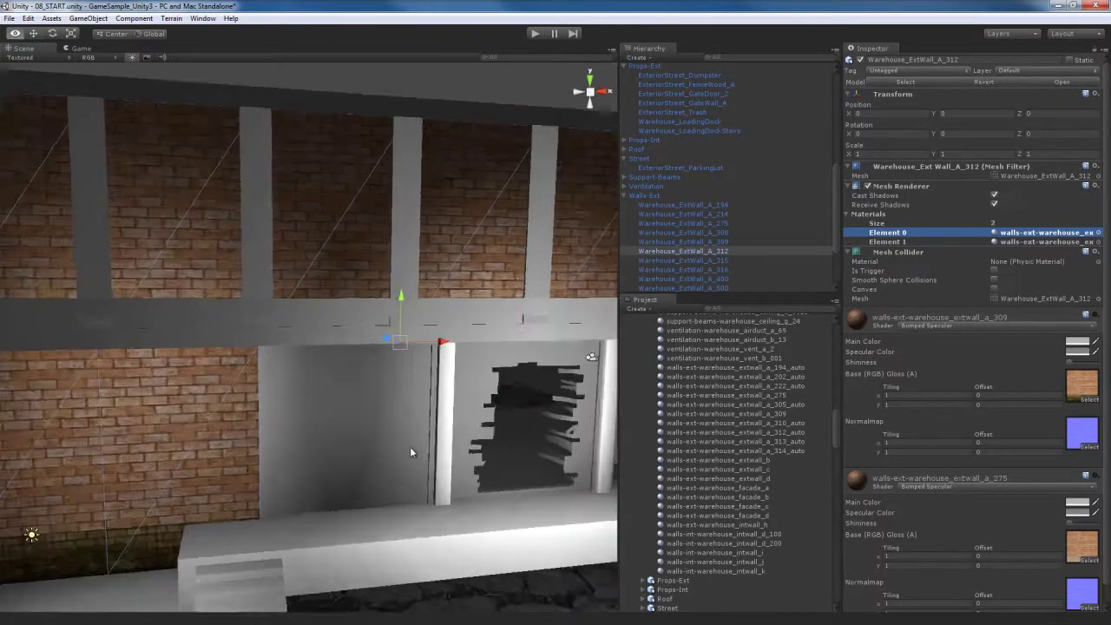
pyautogui.moveTo(411, 447); pyautogui.dragTo(452, 465, button='right')
pyautogui.press('s')
pyautogui.press('d')
pyautogui.press('w')
pyautogui.click(385, 399)
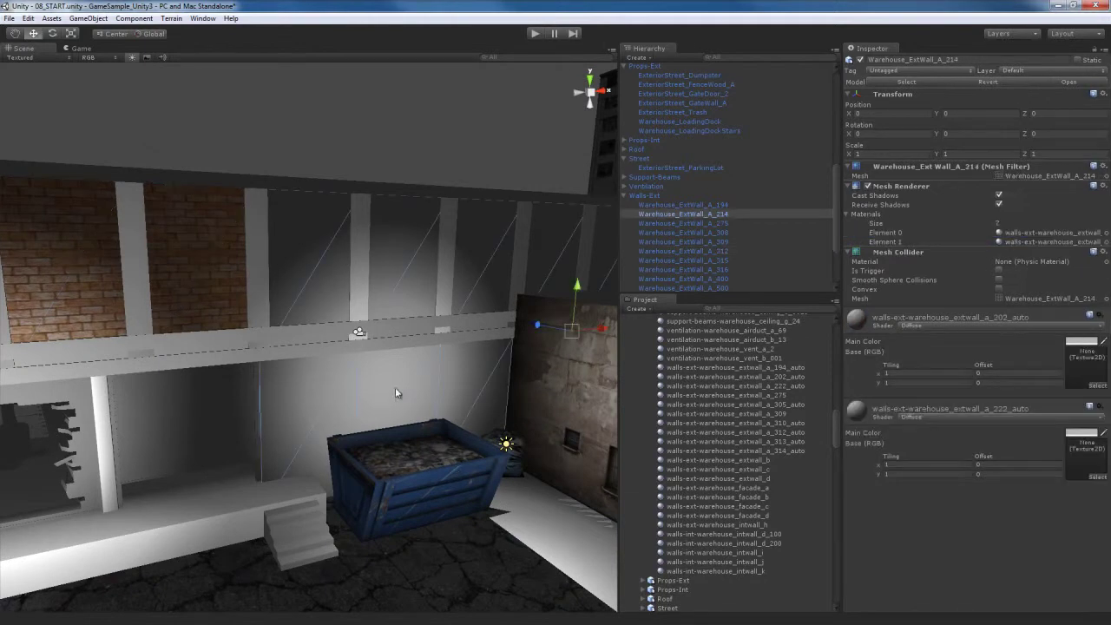
pyautogui.moveTo(395, 393); pyautogui.dragTo(369, 408, button='right')
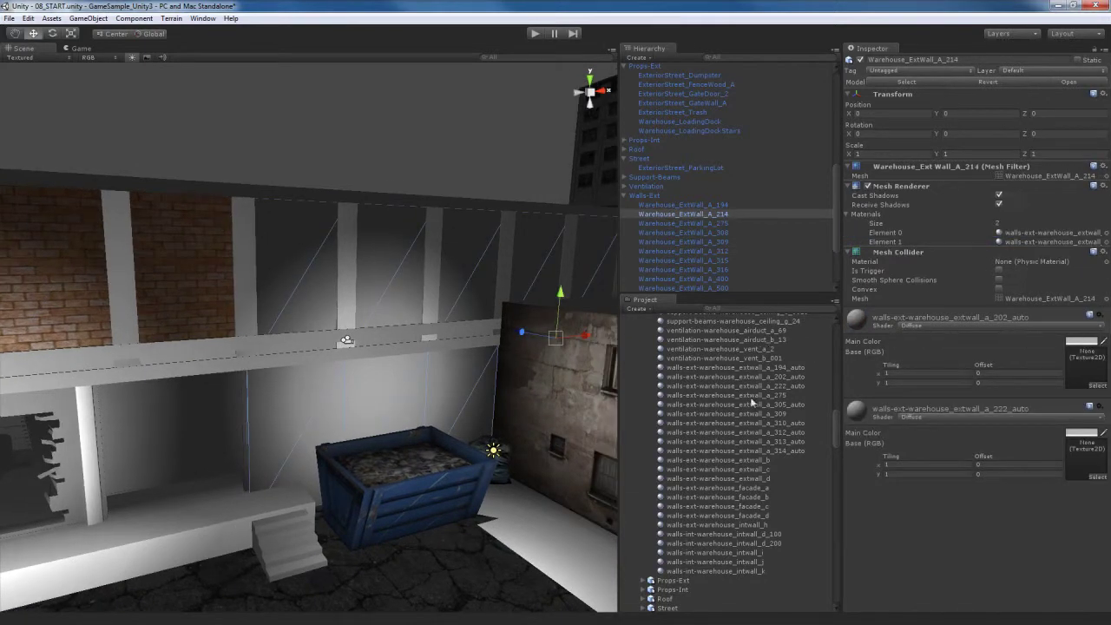
pyautogui.moveTo(738, 412); pyautogui.dragTo(1052, 234)
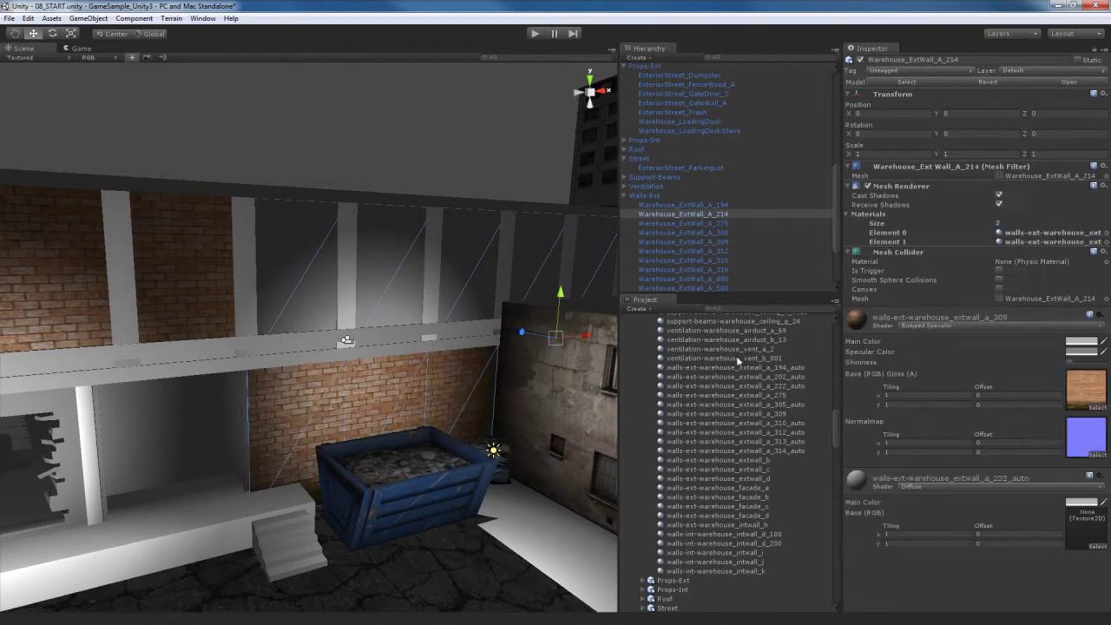
pyautogui.moveTo(762, 397); pyautogui.dragTo(1034, 241)
# - Give the corner pillar Warehouse_Facade_C the Warehouse_Facade_C-Diffuse base texture and the Bumped Specular shader
pyautogui.moveTo(315, 459); pyautogui.dragTo(361, 451, button='right')
pyautogui.scroll(8, 358, 451)
pyautogui.scroll(-5, 376, 454)
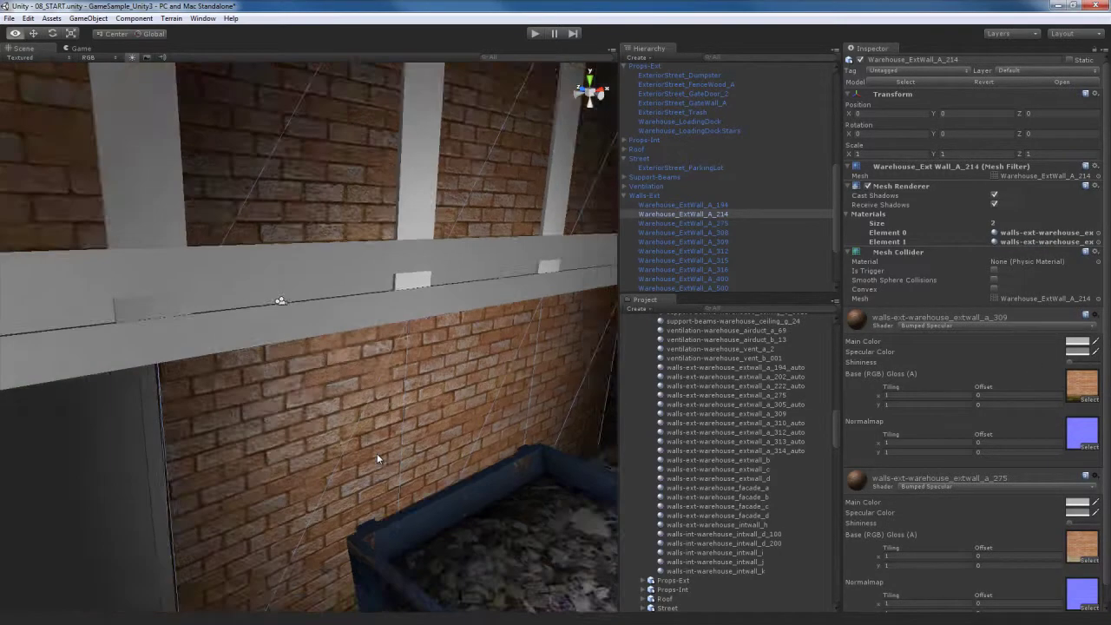
pyautogui.scroll(5, 375, 456)
pyautogui.scroll(-6, 398, 440)
pyautogui.moveTo(397, 442); pyautogui.dragTo(427, 469, button='right')
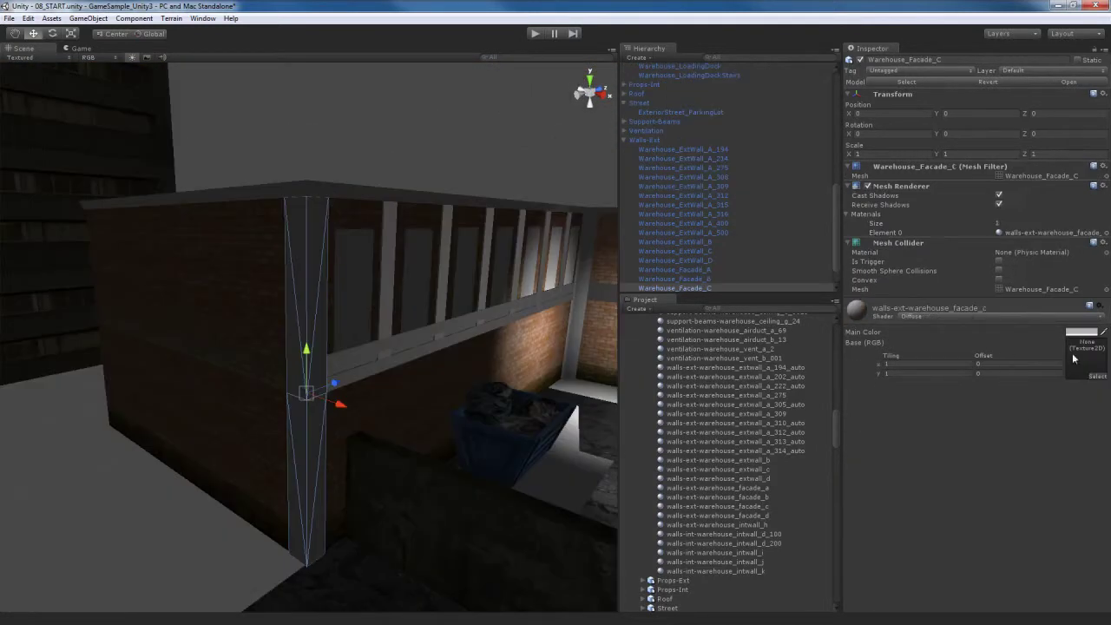
pyautogui.click(1098, 376)
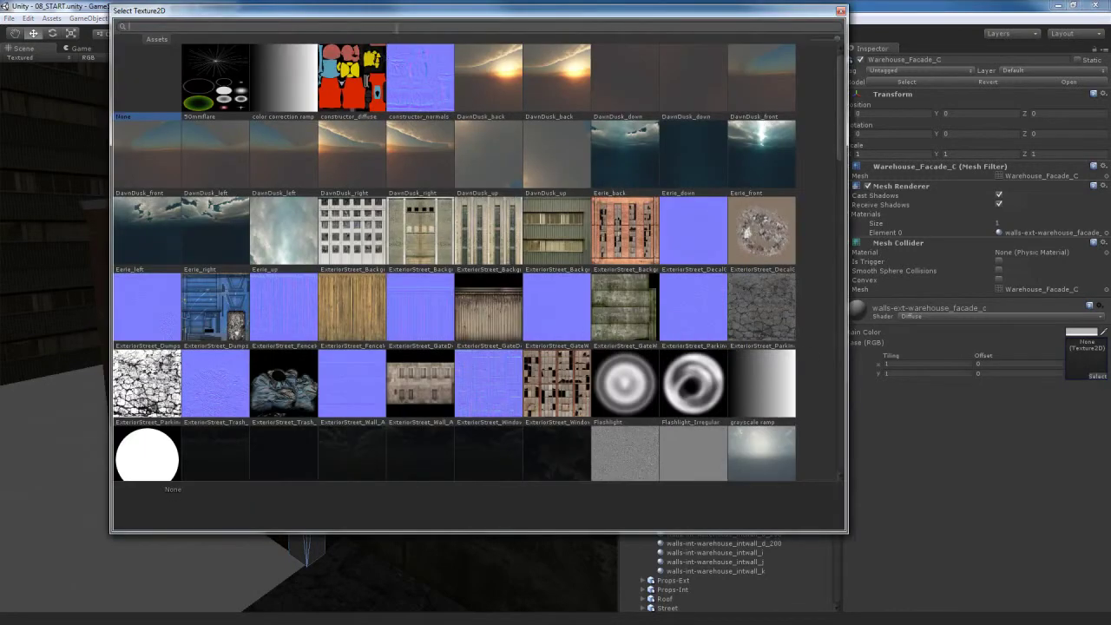
pyautogui.write('facade')
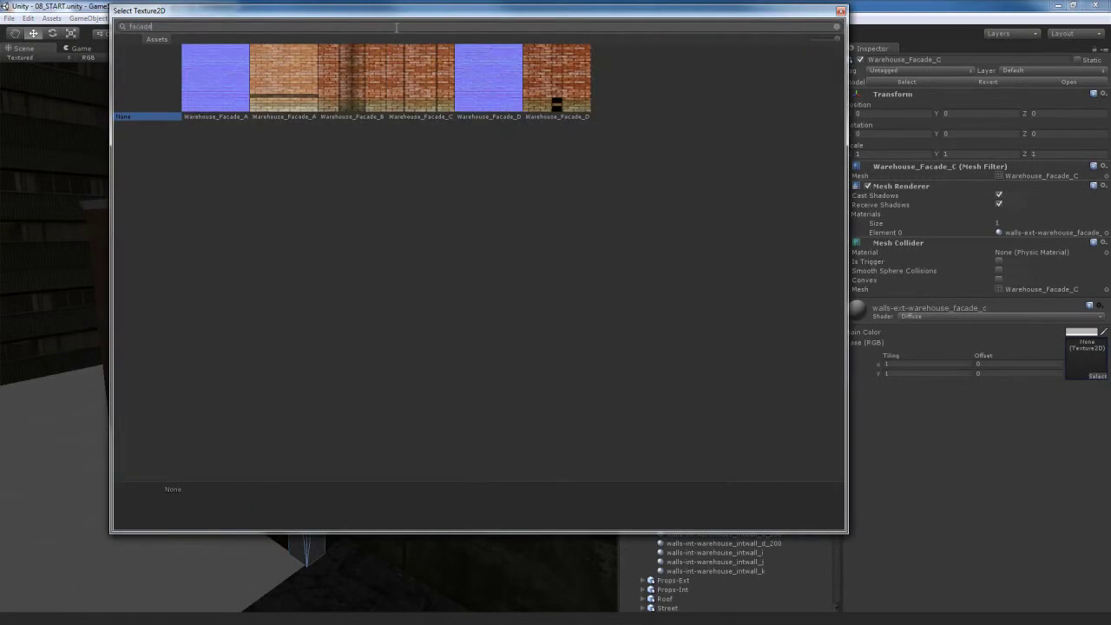
pyautogui.click(424, 76)
pyautogui.click(916, 316)
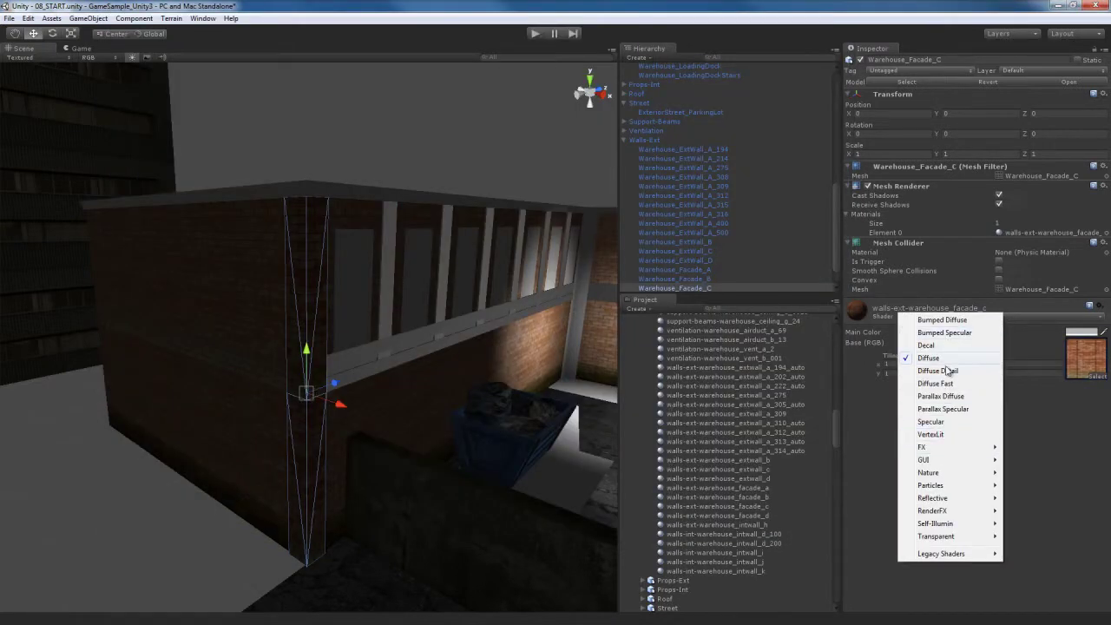
pyautogui.click(949, 334)
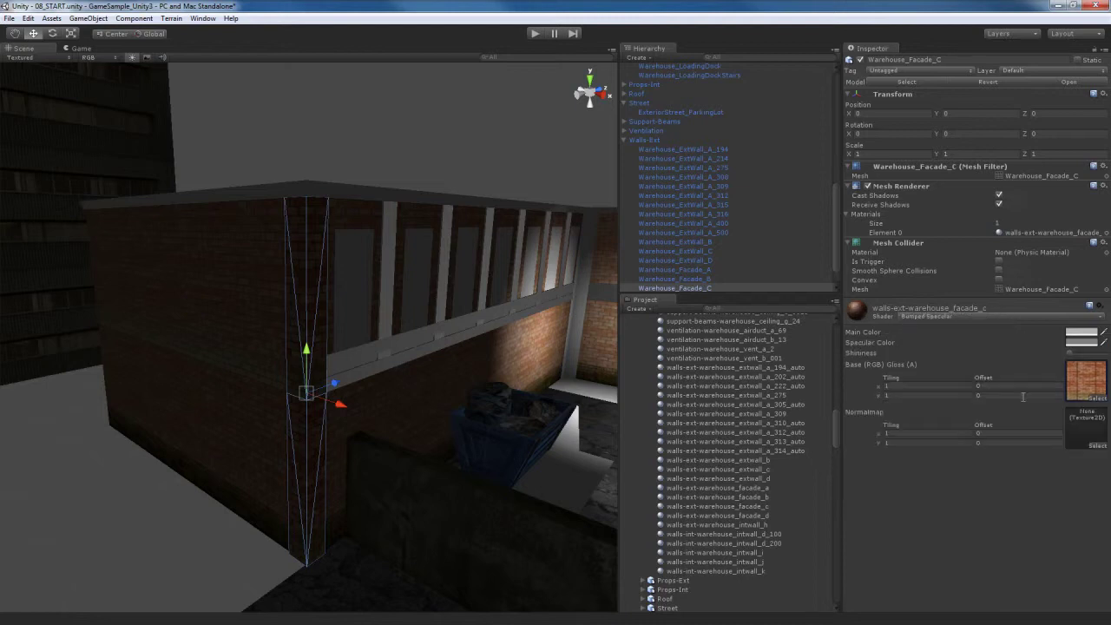
# - Locate the pillar's diffuse texture in the project and compare the nearby facade and exterior wall textures for a suitable bump map
pyautogui.doubleClick(1089, 378)
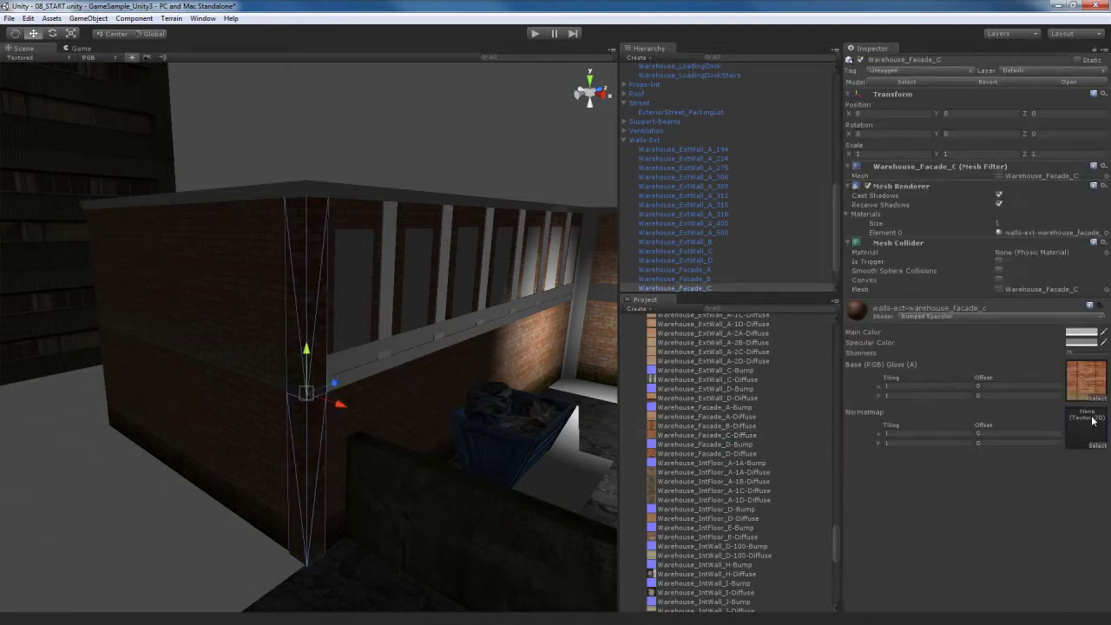
pyautogui.click(1086, 380)
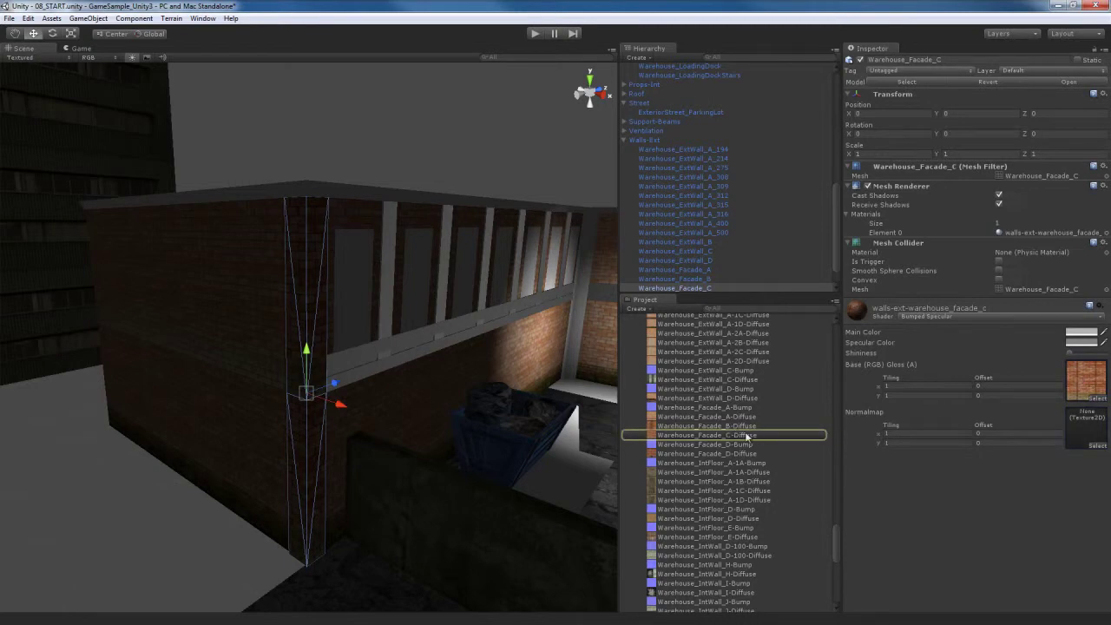
pyautogui.click(723, 406)
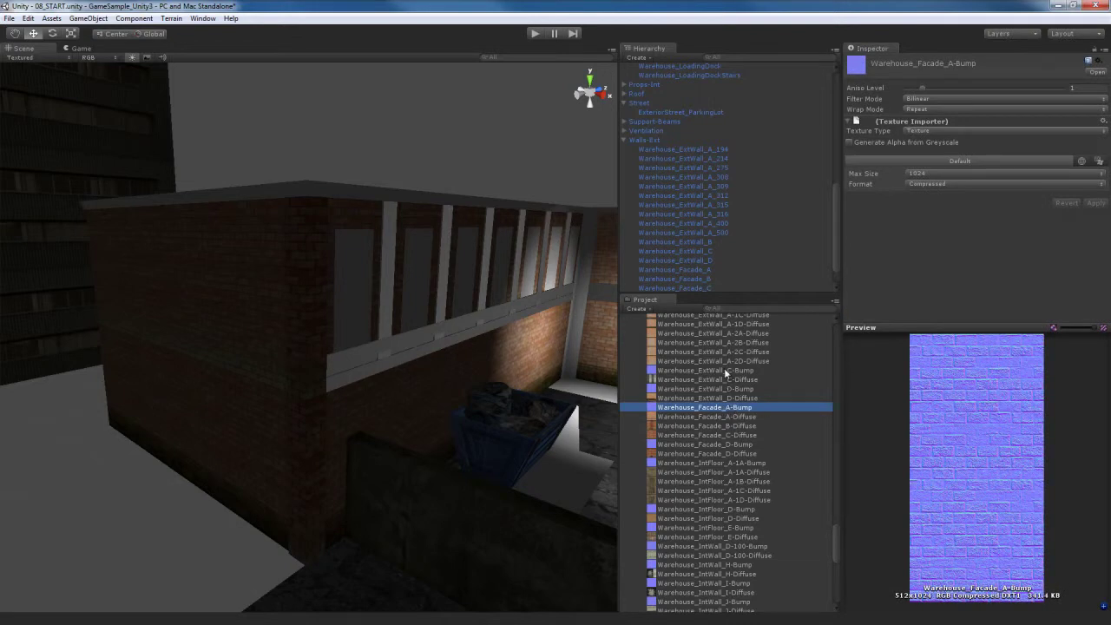
pyautogui.click(726, 371)
pyautogui.click(725, 397)
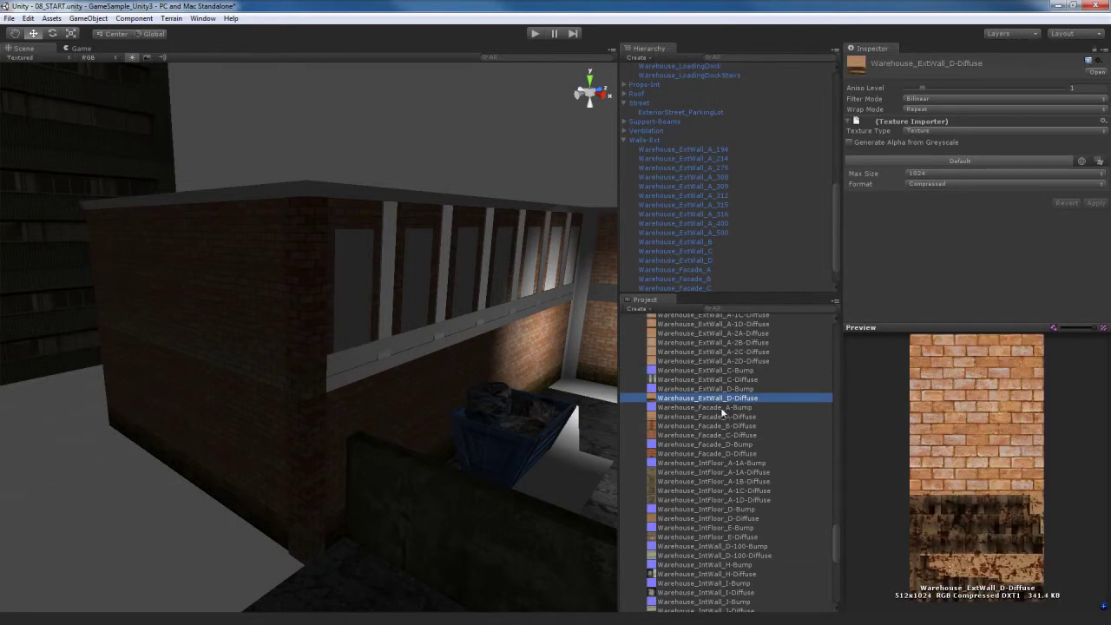
pyautogui.press('Down')
pyautogui.click(729, 445)
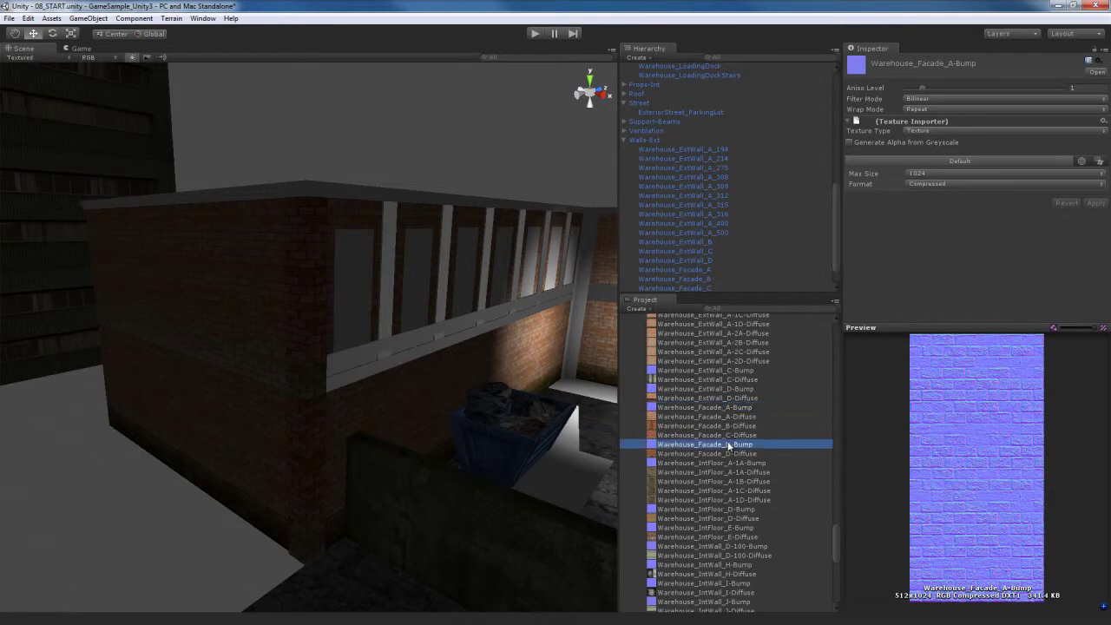
pyautogui.click(719, 407)
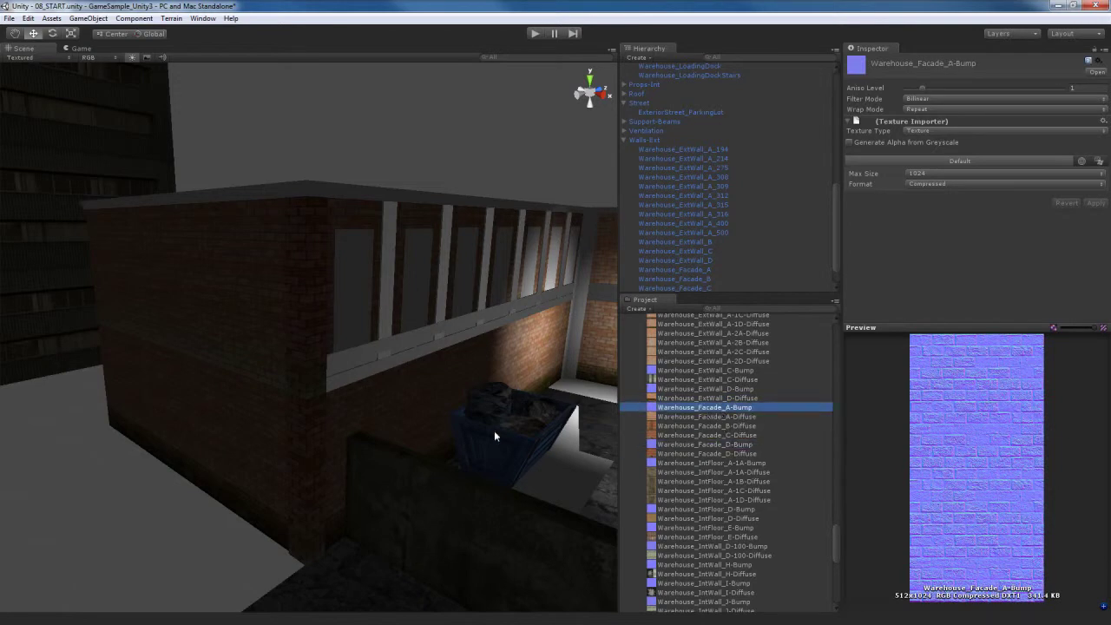
# - Set the shader of Warehouse_Facade_A, the ledge below the windows, to Bumped Specular and its base texture to Warehouse_Facade_A-Diffuse
pyautogui.click(303, 388)
pyautogui.press('f')
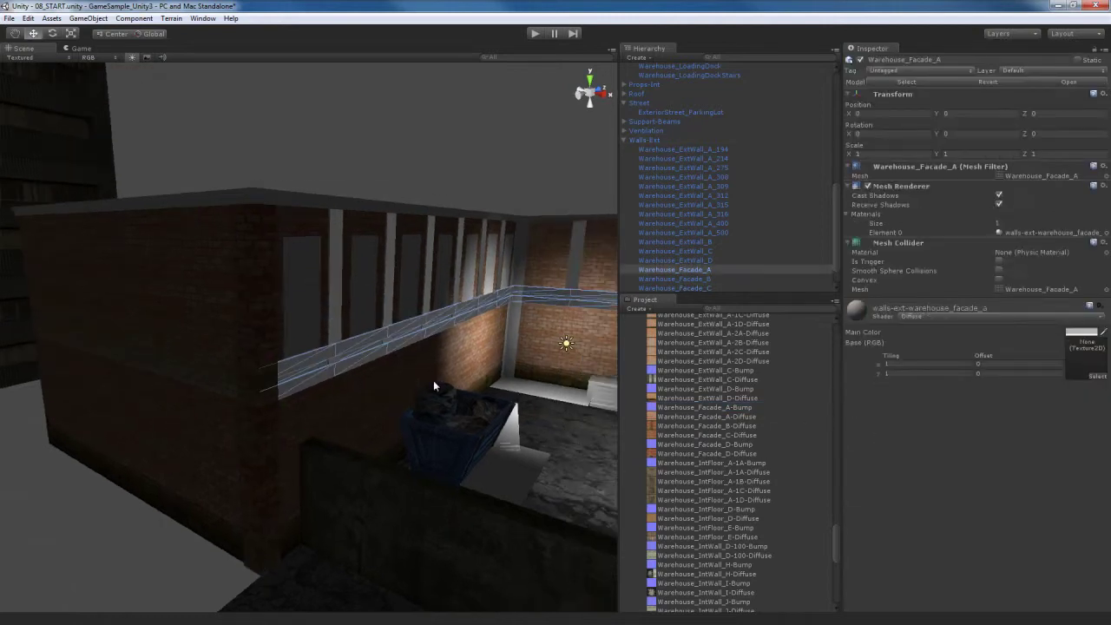
pyautogui.click(992, 315)
pyautogui.click(956, 344)
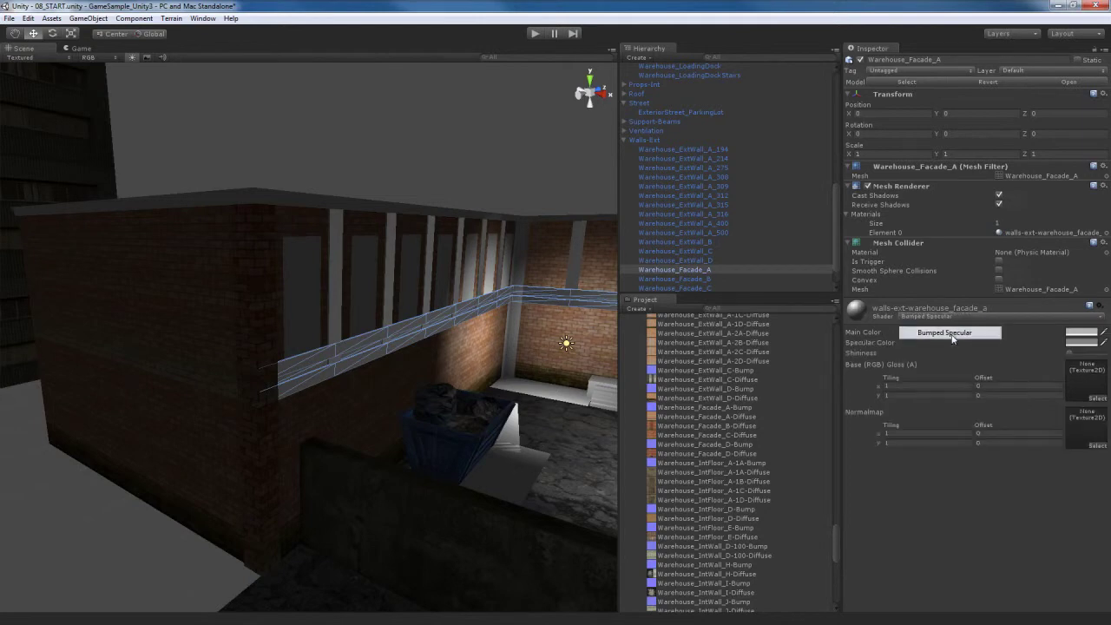
pyautogui.click(1097, 397)
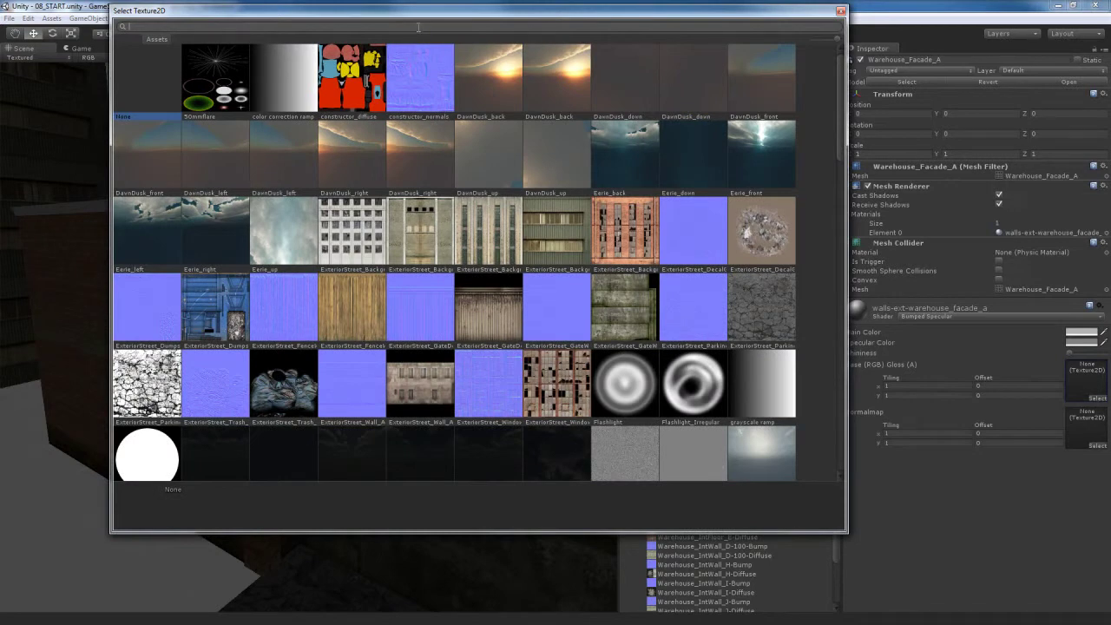
pyautogui.write('fac')
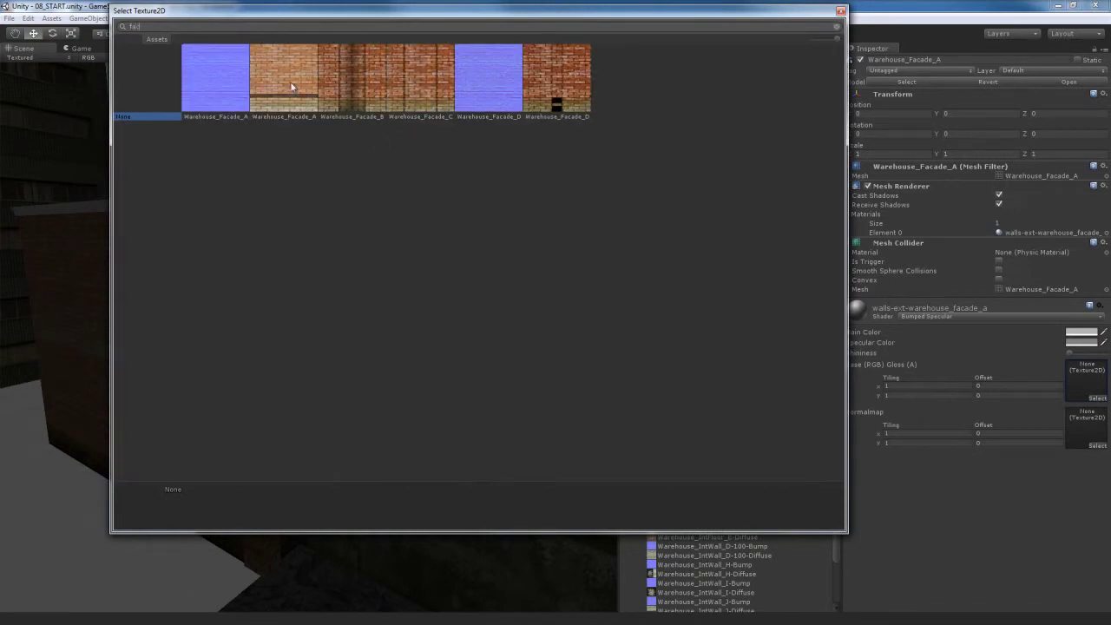
pyautogui.doubleClick(303, 111)
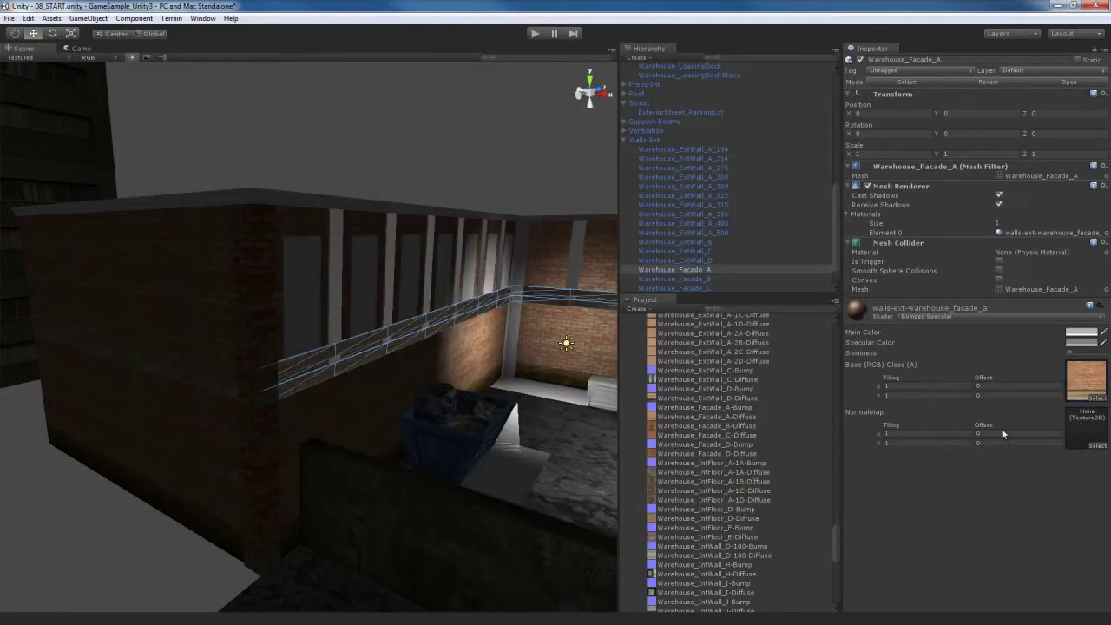
# - Assign Warehouse_Facade_A-Bump as the ledge material's normal map and Warehouse_Facade_A-Diffuse as its base texture
pyautogui.click(1083, 381)
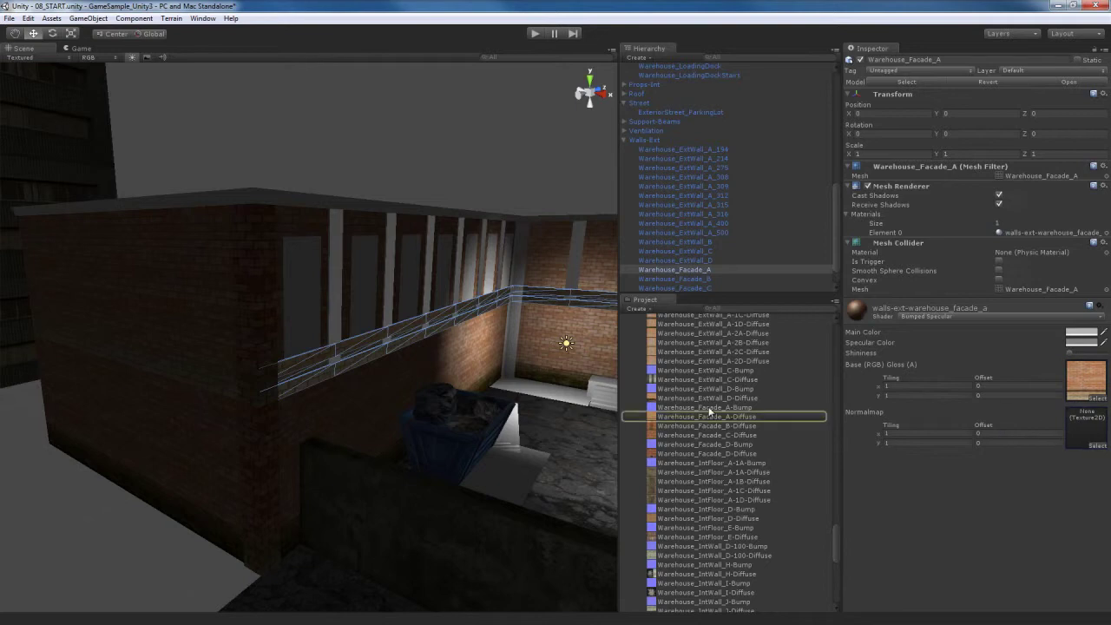
pyautogui.moveTo(709, 408); pyautogui.dragTo(1085, 430)
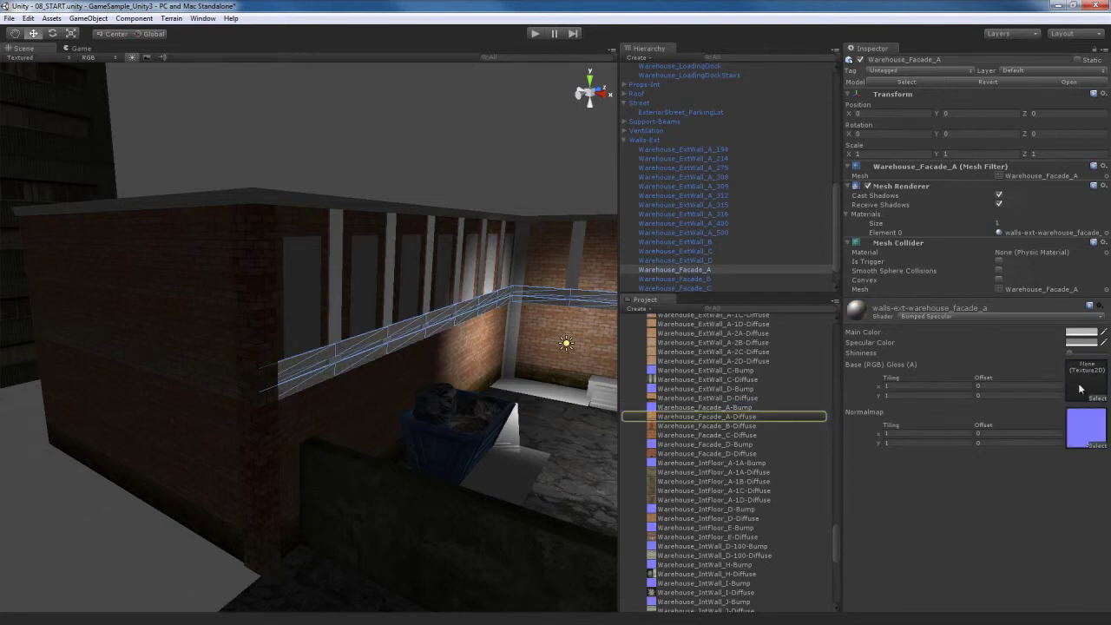
pyautogui.moveTo(725, 414); pyautogui.dragTo(1085, 381)
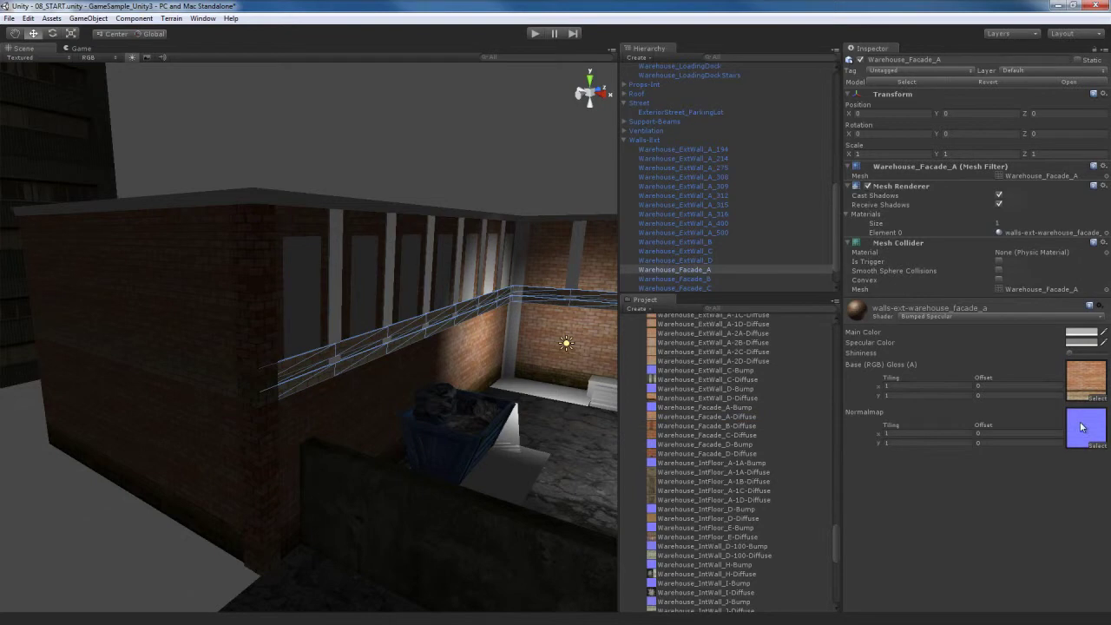
# - Select Warehouse_Facade_D, the vertical strips between the windows, and open the shader choices of its material
pyautogui.scroll(5, 399, 364)
pyautogui.scroll(-3, 414, 356)
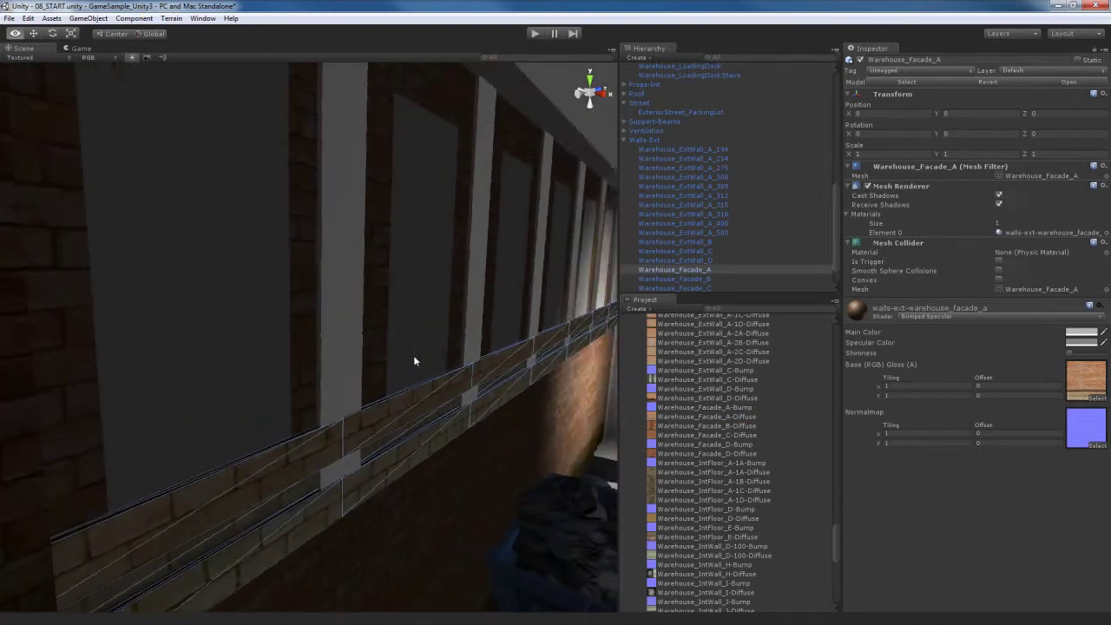
pyautogui.click(326, 304)
pyautogui.moveTo(356, 382); pyautogui.dragTo(375, 345, button='right')
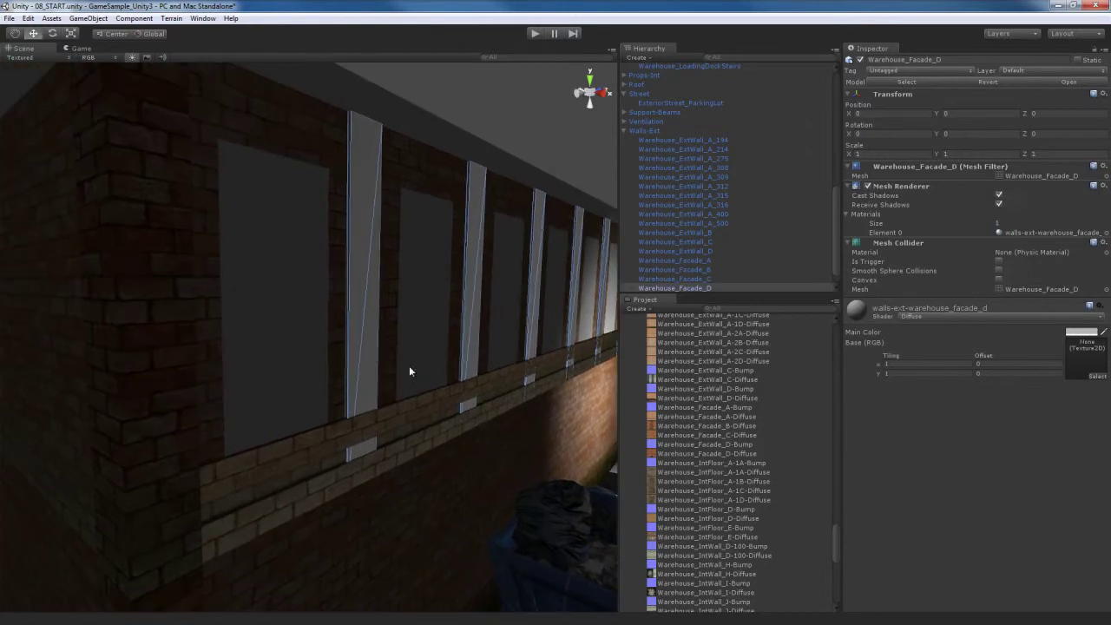
pyautogui.click(969, 317)
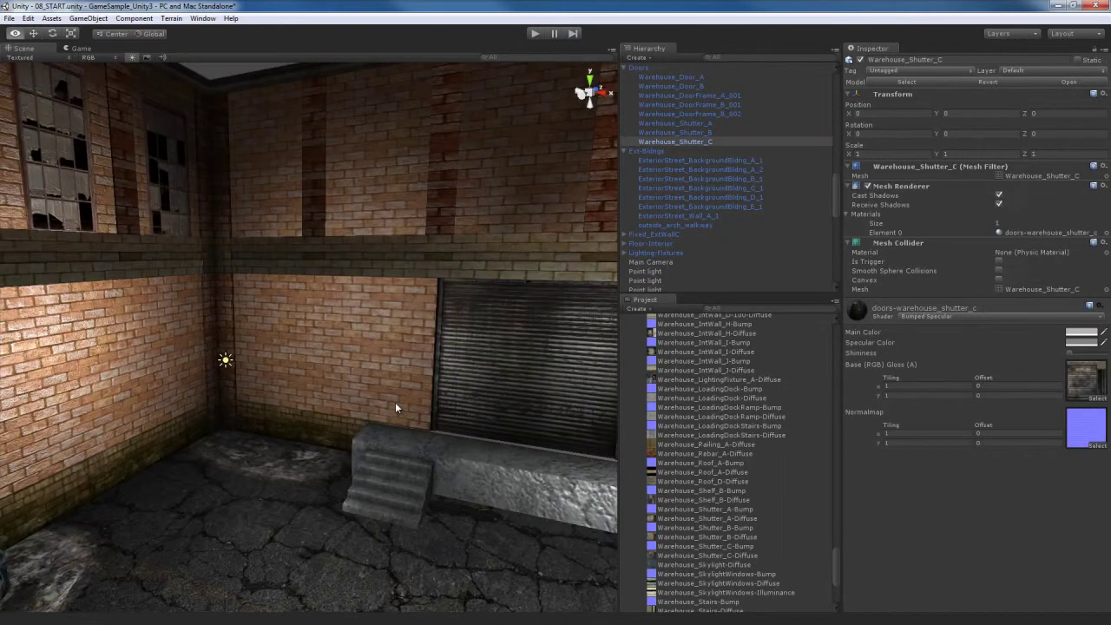
pyautogui.moveTo(396, 408); pyautogui.dragTo(290, 440, button='right')
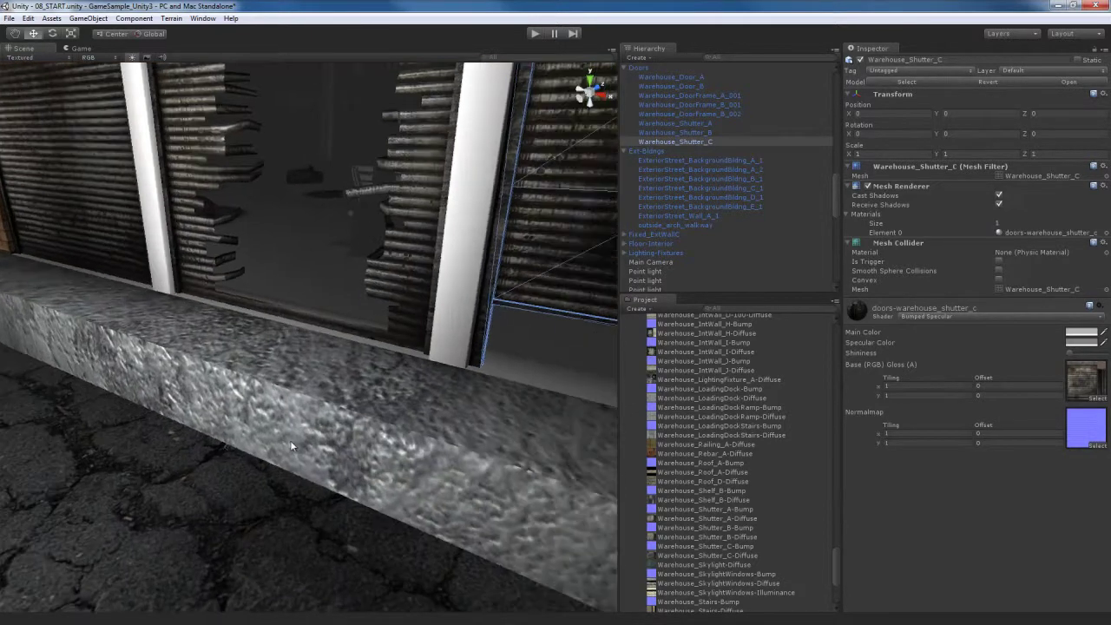
# - Select Warehouse_LoadingDock, the concrete dock below the shutters, and set its normal map tiling to 5 in X and Y
pyautogui.click(314, 390)
pyautogui.moveTo(355, 425); pyautogui.dragTo(452, 426, button='right')
pyautogui.moveTo(267, 436); pyautogui.dragTo(395, 448, button='right')
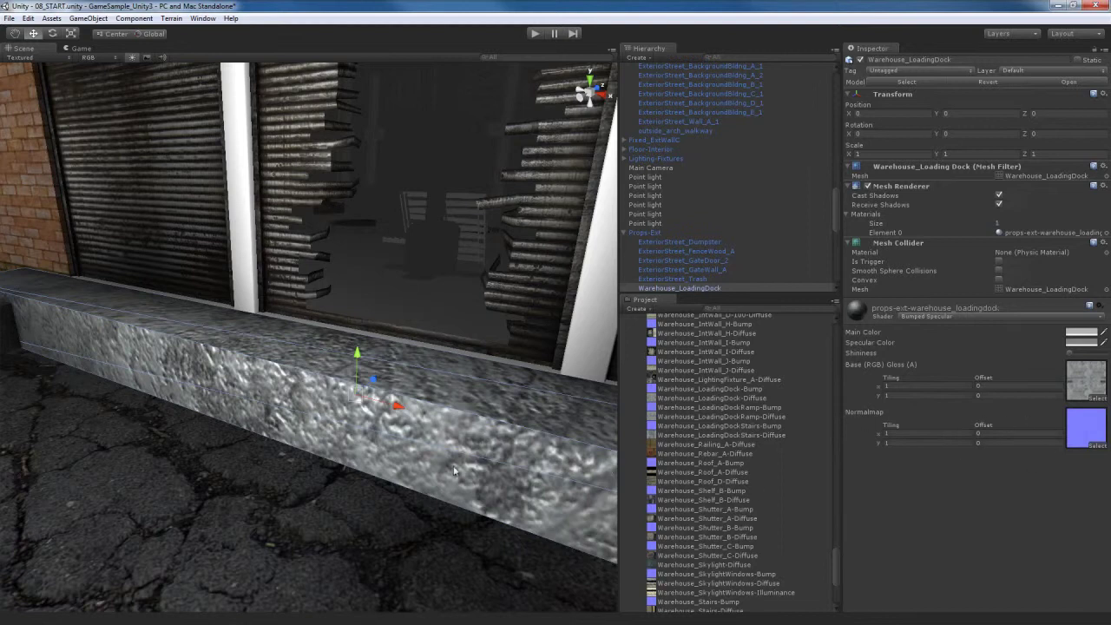
pyautogui.moveTo(550, 466); pyautogui.dragTo(505, 466, button='right')
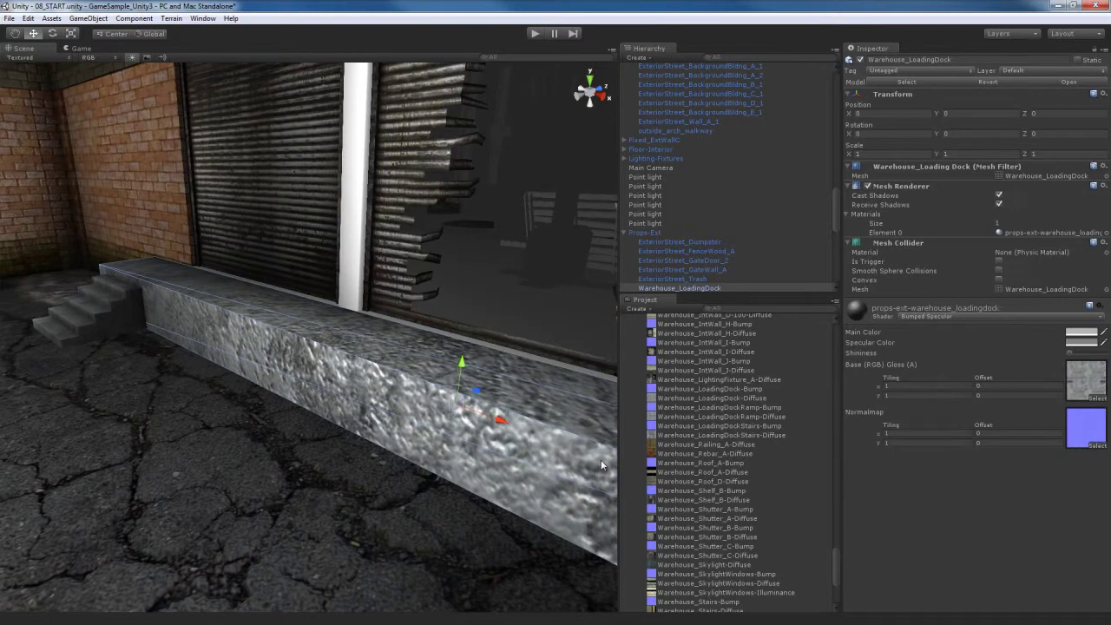
pyautogui.moveTo(425, 443); pyautogui.dragTo(465, 443, button='right')
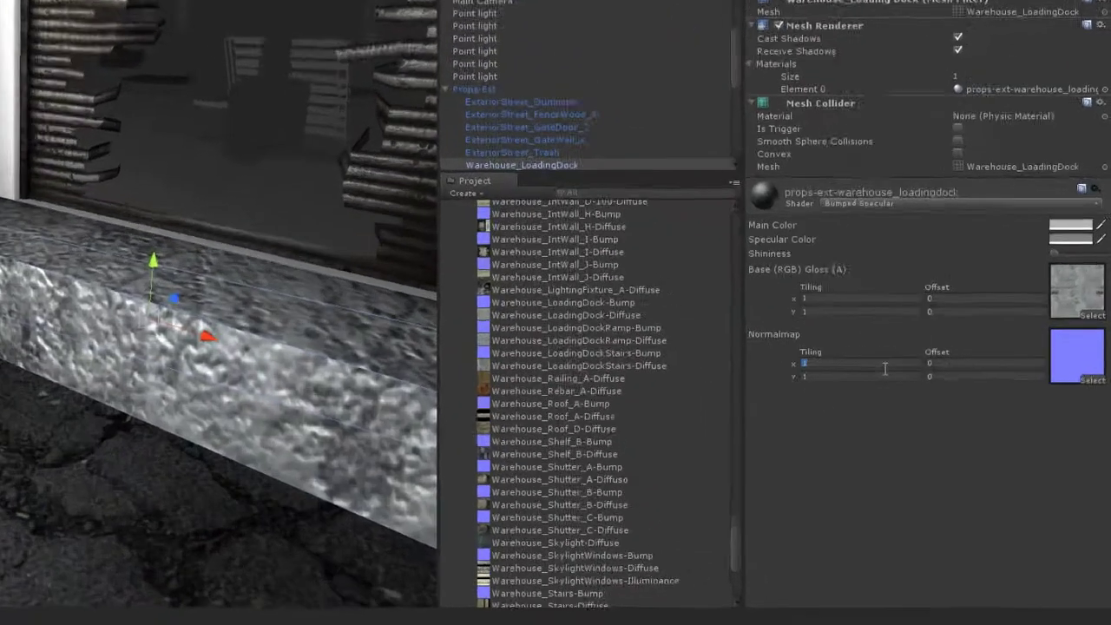
pyautogui.click(946, 434)
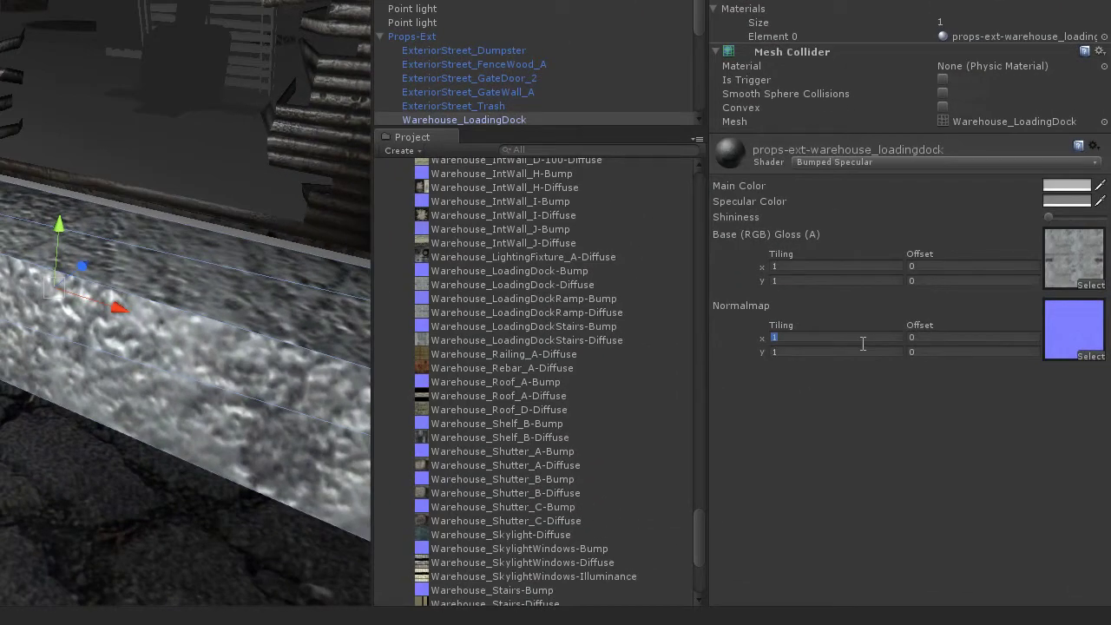
pyautogui.write('5')
pyautogui.press('Tab')
pyautogui.write('5')
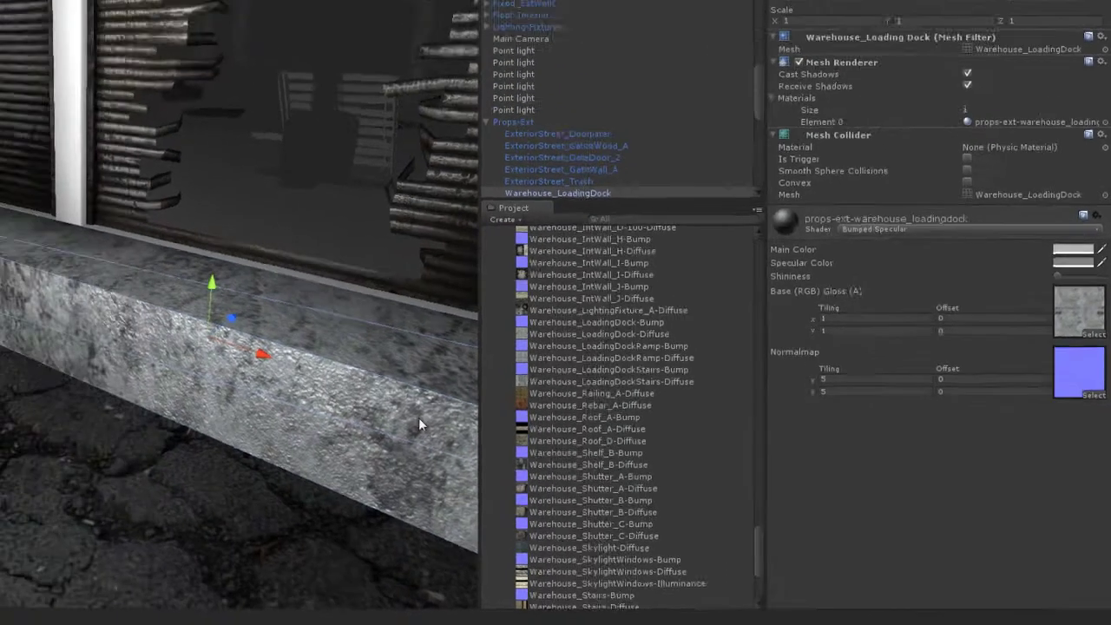
pyautogui.moveTo(74, 417); pyautogui.dragTo(217, 456, button='right')
pyautogui.keyDown('alt'); pyautogui.moveTo(402, 500); pyautogui.dragTo(439, 427); pyautogui.keyUp('alt')
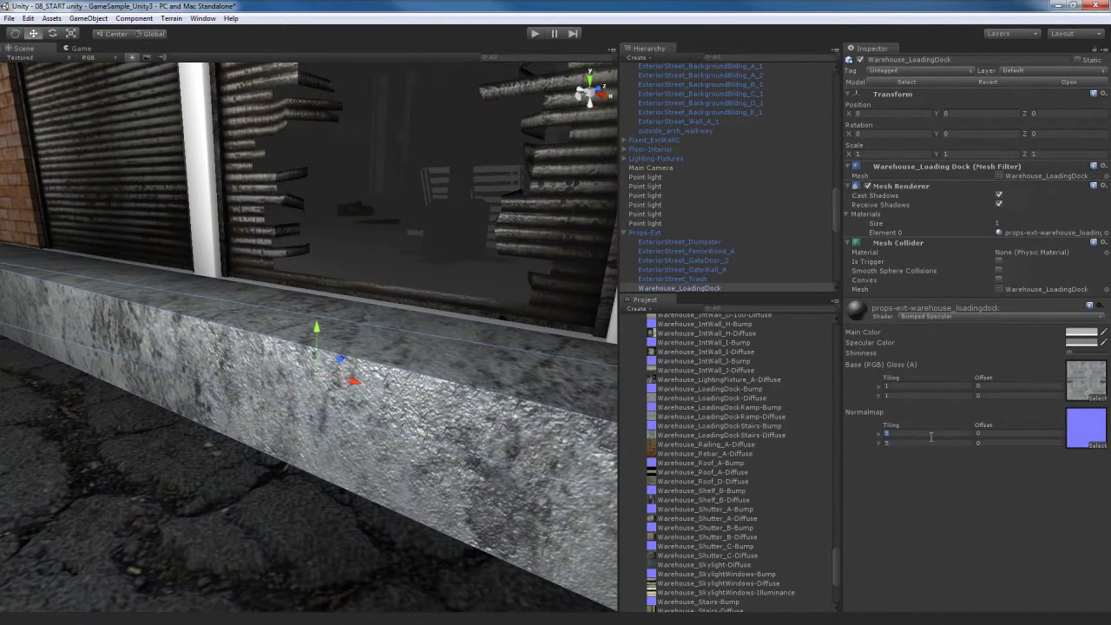
# - Set the loading dock's normal map tiling to 10 in X and Y and examine the surface up close
pyautogui.write('10')
pyautogui.press('Tab')
pyautogui.write('10')
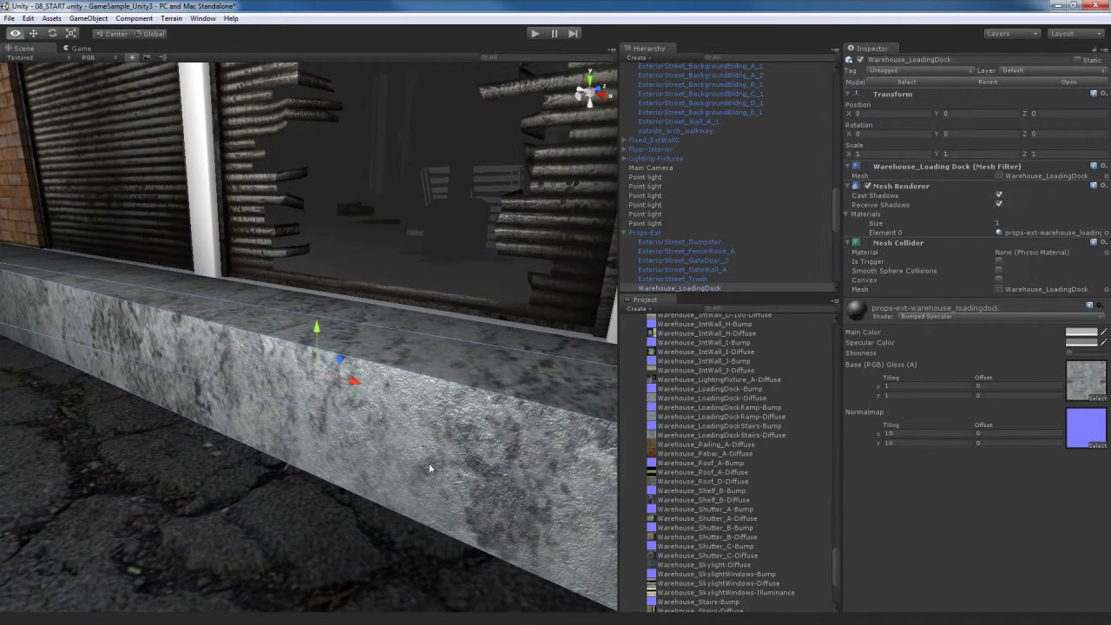
pyautogui.scroll(4, 431, 466)
pyautogui.moveTo(431, 466); pyautogui.dragTo(432, 474, button='right')
pyautogui.keyDown('alt'); pyautogui.moveTo(445, 442); pyautogui.dragTo(382, 481); pyautogui.keyUp('alt')
# - Set the loading dock's normal map tiling back to 5 in X and Y
pyautogui.click(387, 417)
pyautogui.write('5')
pyautogui.press('Tab')
pyautogui.write('5')
pyautogui.keyDown('alt'); pyautogui.moveTo(364, 397); pyautogui.dragTo(525, 372); pyautogui.keyUp('alt')
pyautogui.moveTo(526, 373); pyautogui.dragTo(416, 382, button='right')
# - Select Warehouse_ExtWall_C in the Walls-Ext group, the white pillars between the shutters, and frame it in the scene
pyautogui.click(346, 388)
pyautogui.scroll(3, 343, 387)
pyautogui.click(338, 351)
pyautogui.scroll(3, 337, 351)
pyautogui.scroll(-2, 676, 246)
pyautogui.click(657, 146)
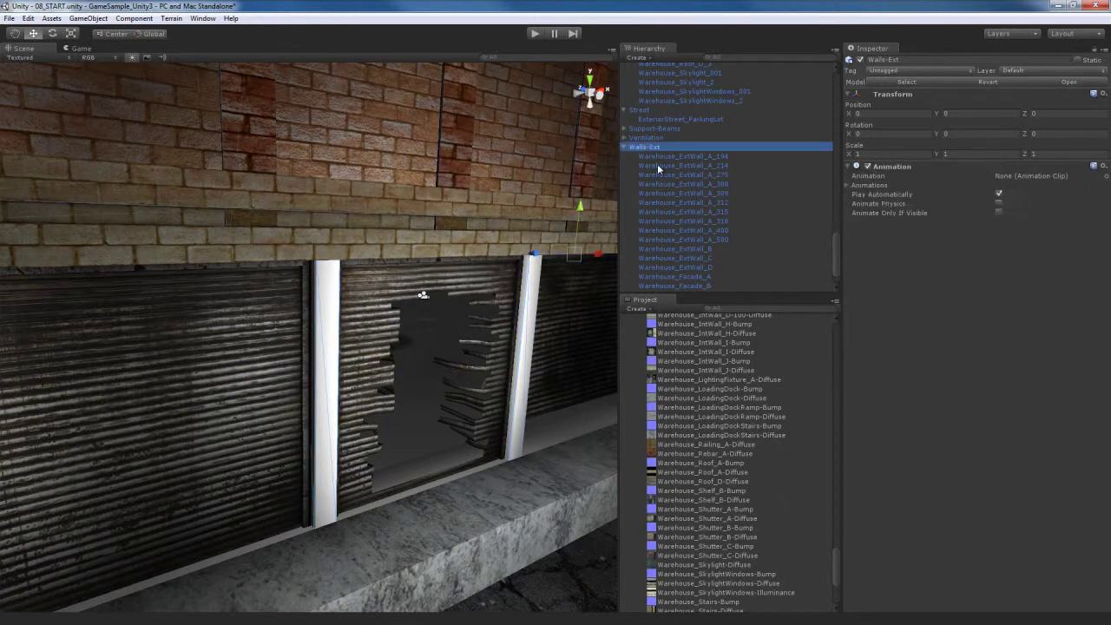
pyautogui.click(671, 258)
pyautogui.press('f')
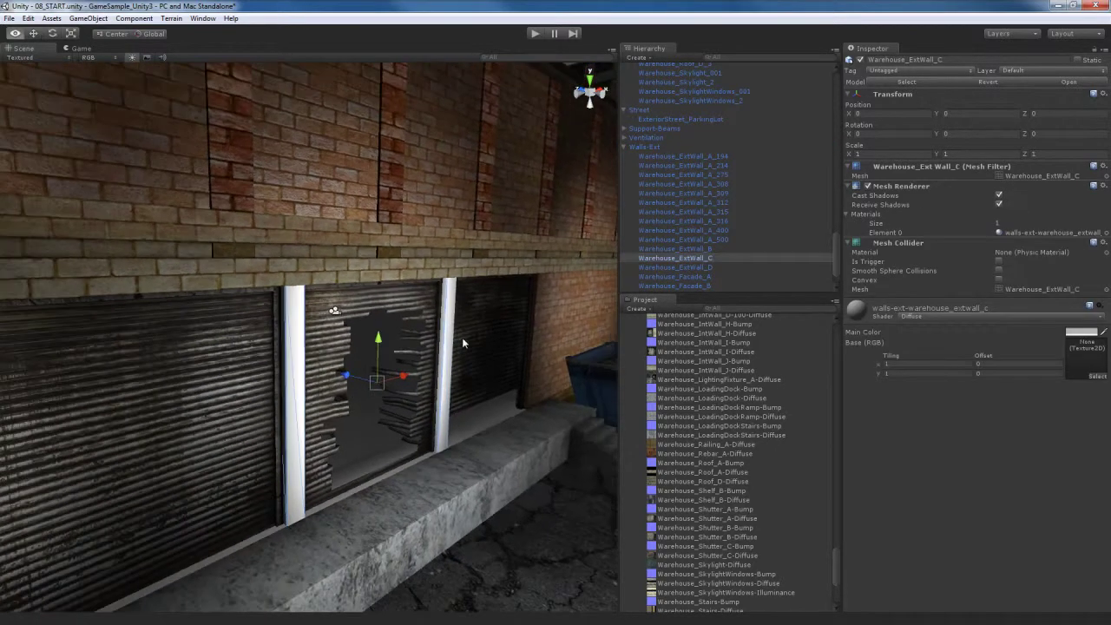
pyautogui.click(683, 259)
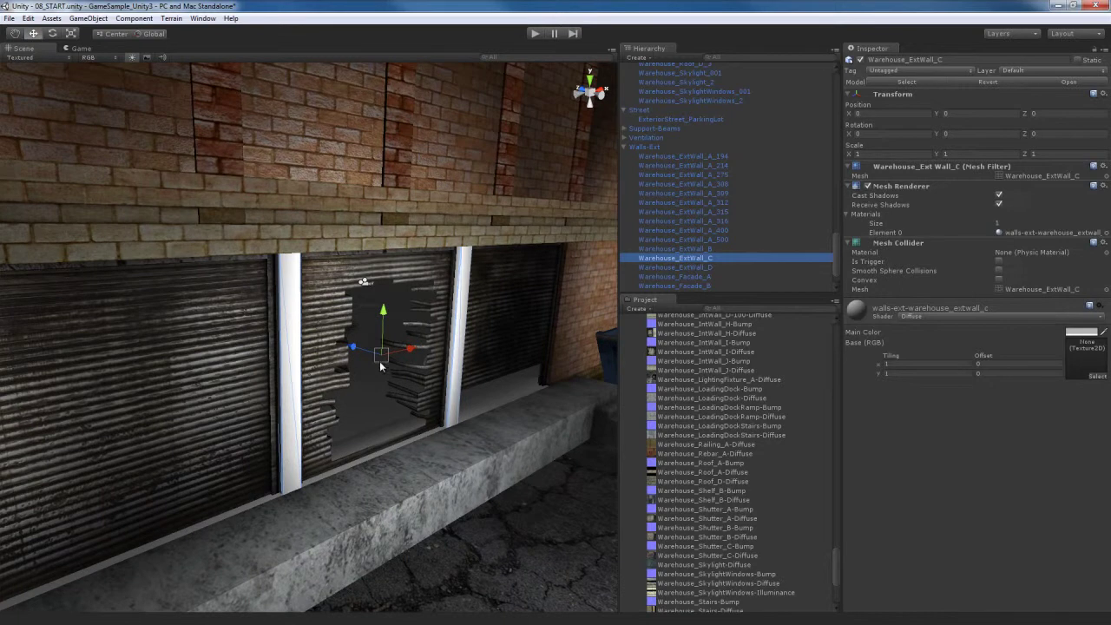
# - Pull Warehouse_ExtWall_C out from the wall along the Z axis to inspect the pillars behind it, and undo the move
pyautogui.moveTo(354, 344); pyautogui.dragTo(472, 376)
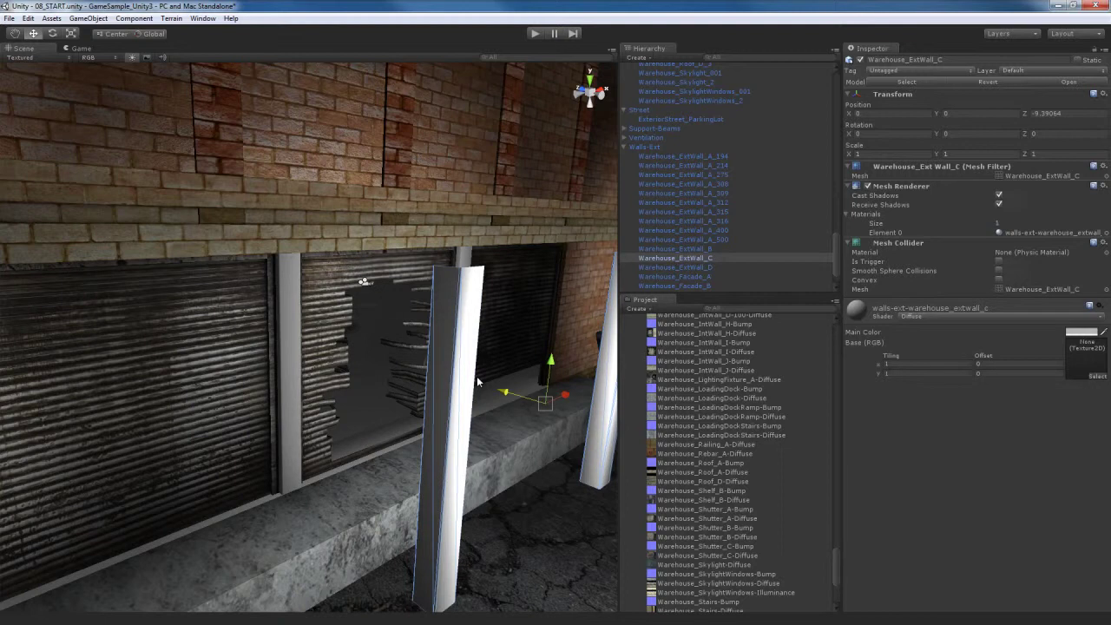
pyautogui.moveTo(502, 344); pyautogui.dragTo(499, 350, button='right')
pyautogui.hotkey('ctrl', 'z')
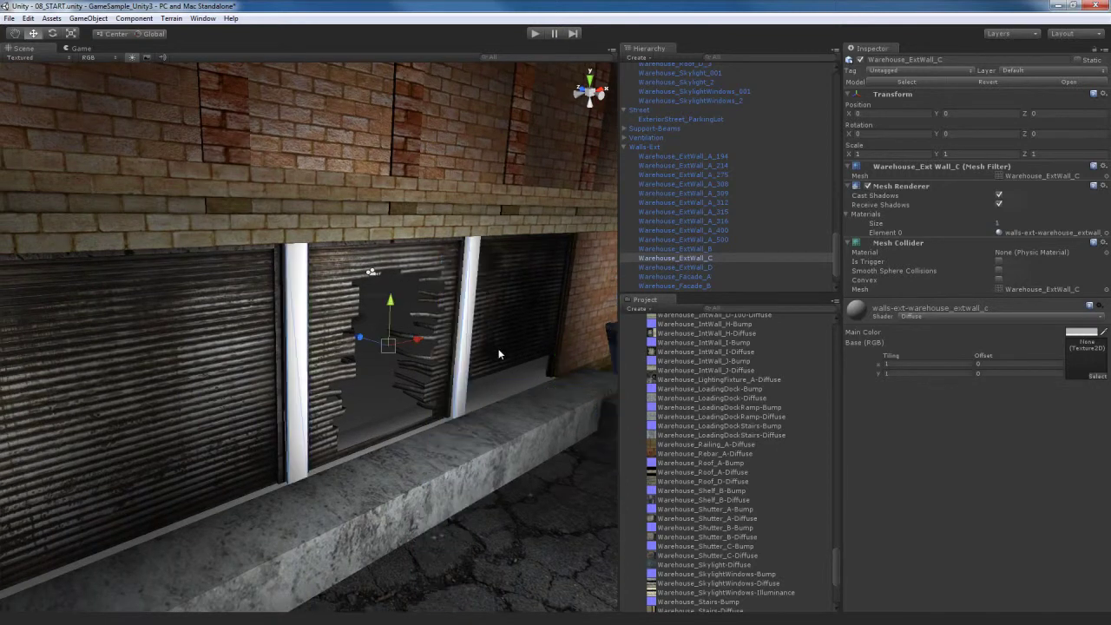
# - Turn off the Mesh Renderer of Warehouse_ExtWall_C and select the pillar Warehouse_ExtWall_C_001 from the Fixed_ExtWallC group
pyautogui.click(867, 186)
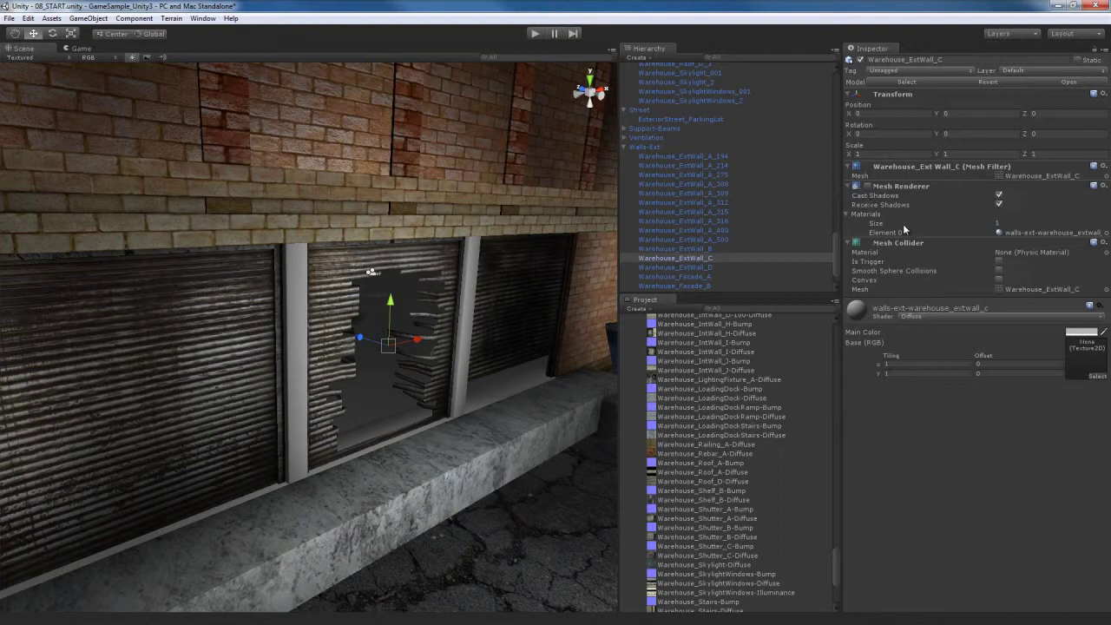
pyautogui.keyDown('alt'); pyautogui.moveTo(440, 361); pyautogui.dragTo(404, 356); pyautogui.keyUp('alt')
pyautogui.click(343, 309)
pyautogui.moveTo(414, 357)
pyautogui.mouseDown(button='middle')
pyautogui.moveTo(424, 339)
pyautogui.moveTo(422, 354)
pyautogui.mouseUp(button='middle')
pyautogui.scroll(-2, 420, 339)
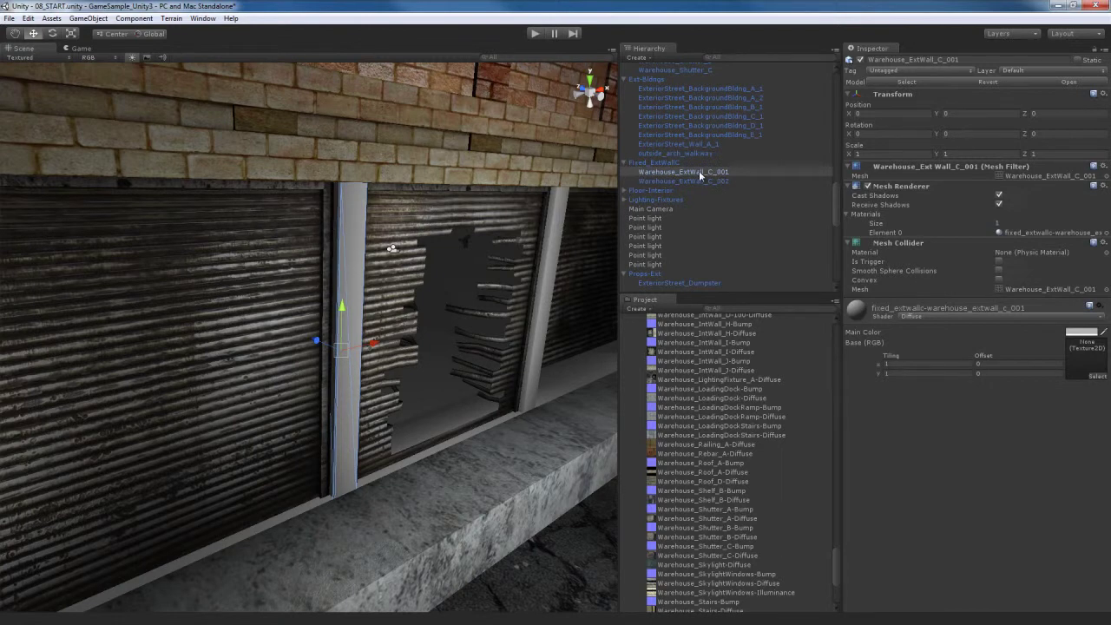
pyautogui.moveTo(480, 393)
pyautogui.keyDown('alt'); pyautogui.mouseDown()
pyautogui.moveTo(493, 382)
pyautogui.moveTo(463, 387)
pyautogui.mouseUp(); pyautogui.keyUp('alt')
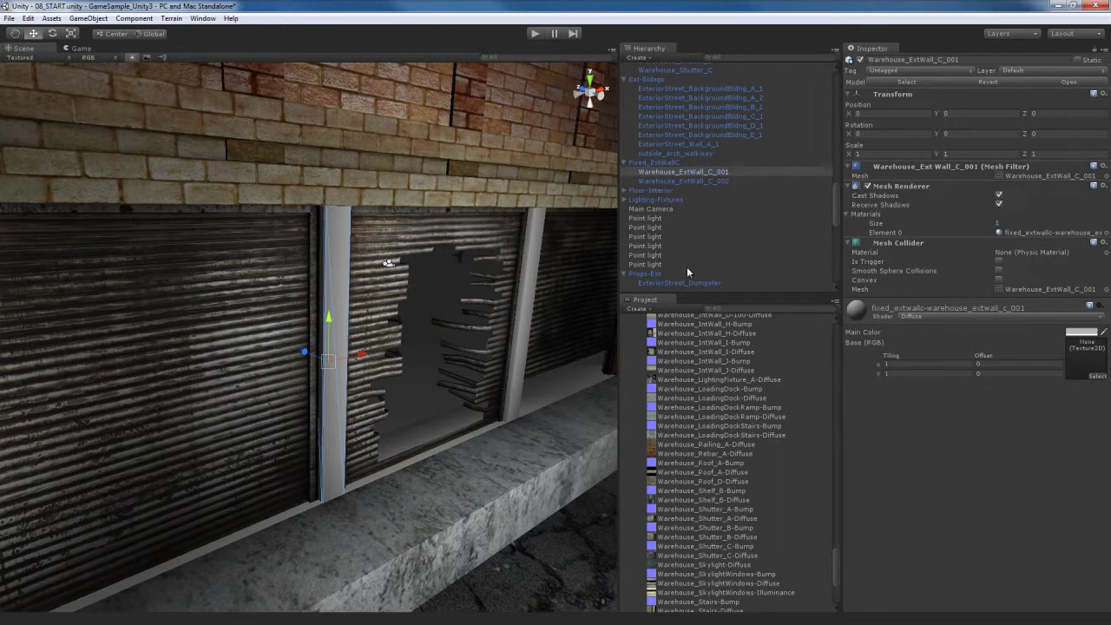
# - Compare the two Fixed_ExtWallC pillars and set the shader of Warehouse_ExtWall_C_001 to Bumped Specular
pyautogui.click(708, 179)
pyautogui.click(710, 172)
pyautogui.click(674, 163)
pyautogui.moveTo(674, 163); pyautogui.dragTo(675, 165)
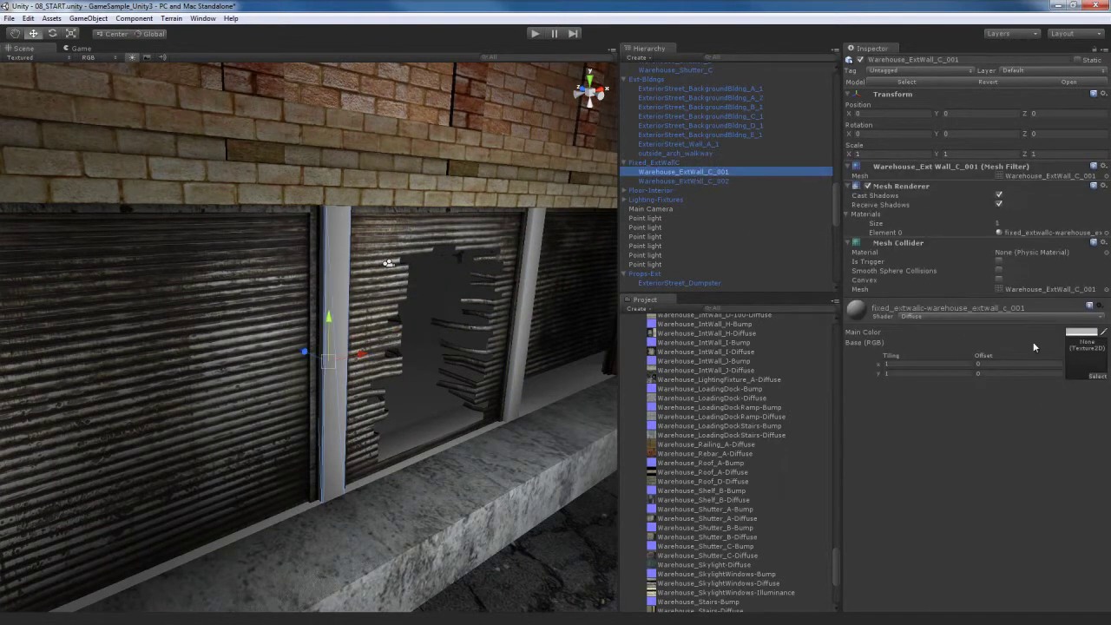
pyautogui.click(996, 317)
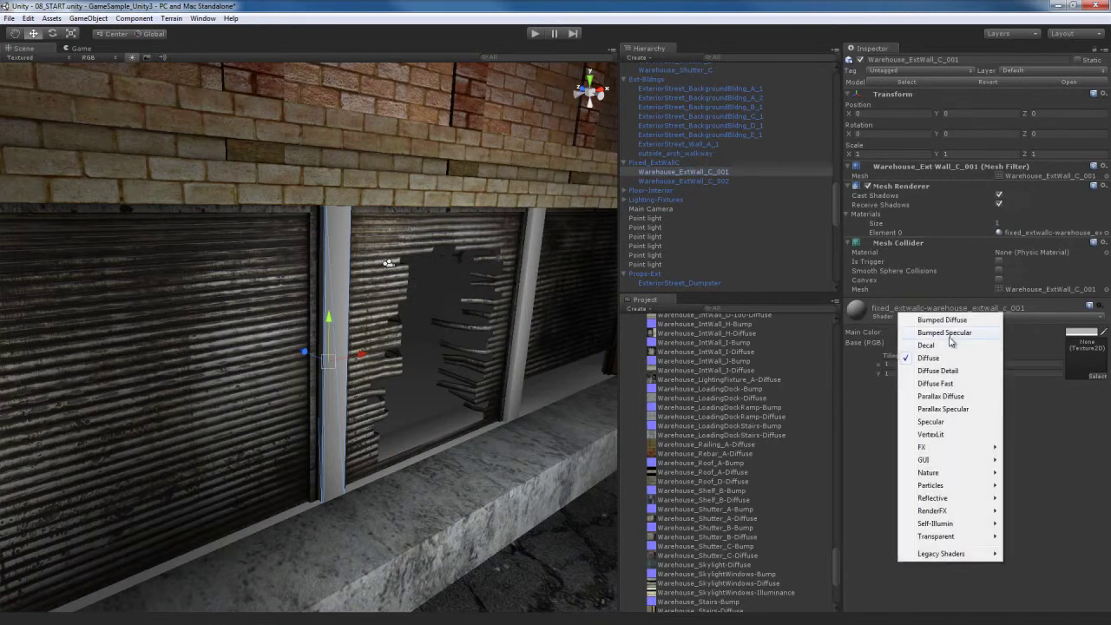
pyautogui.click(945, 334)
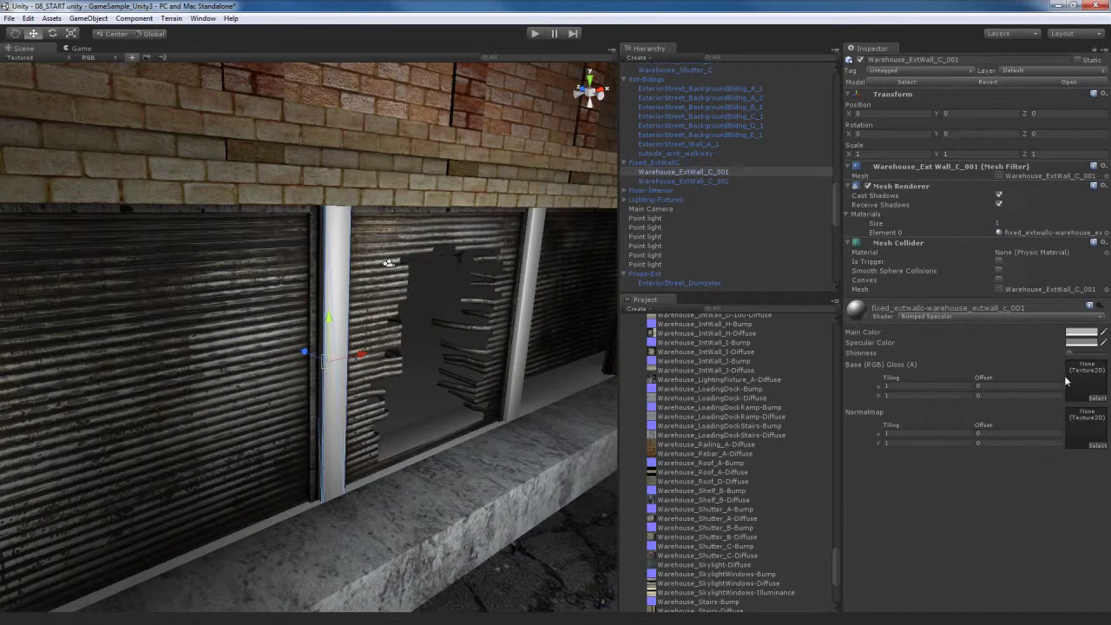
# - Find the "ext wall c" textures and assign Warehouse_ExtWall_C-Diffuse as the pillar material's base texture
pyautogui.click(1097, 398)
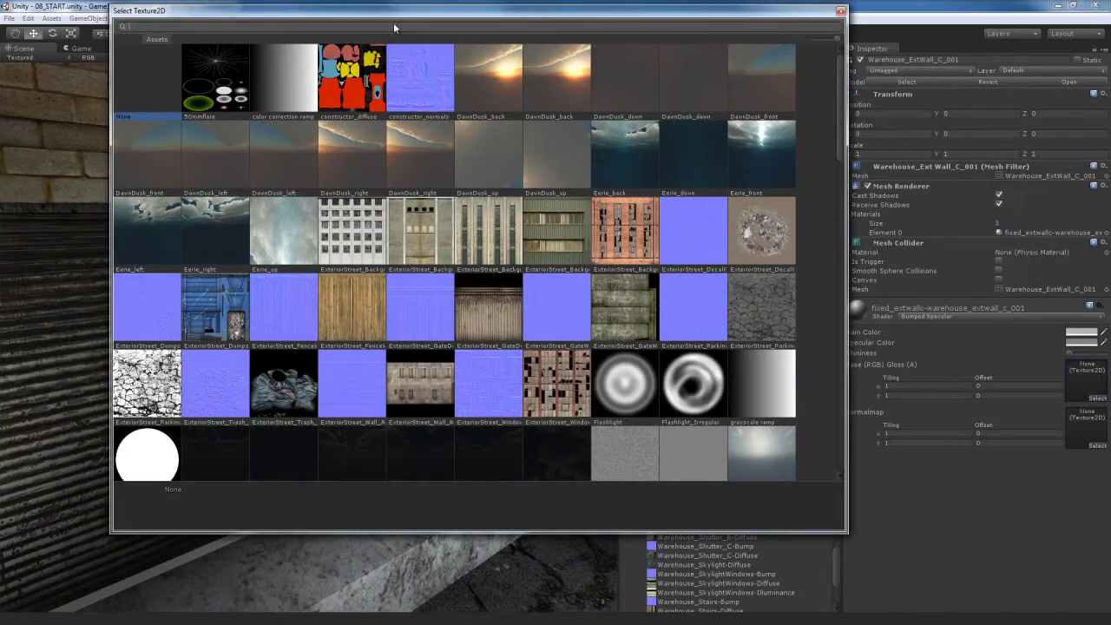
pyautogui.write('ext')
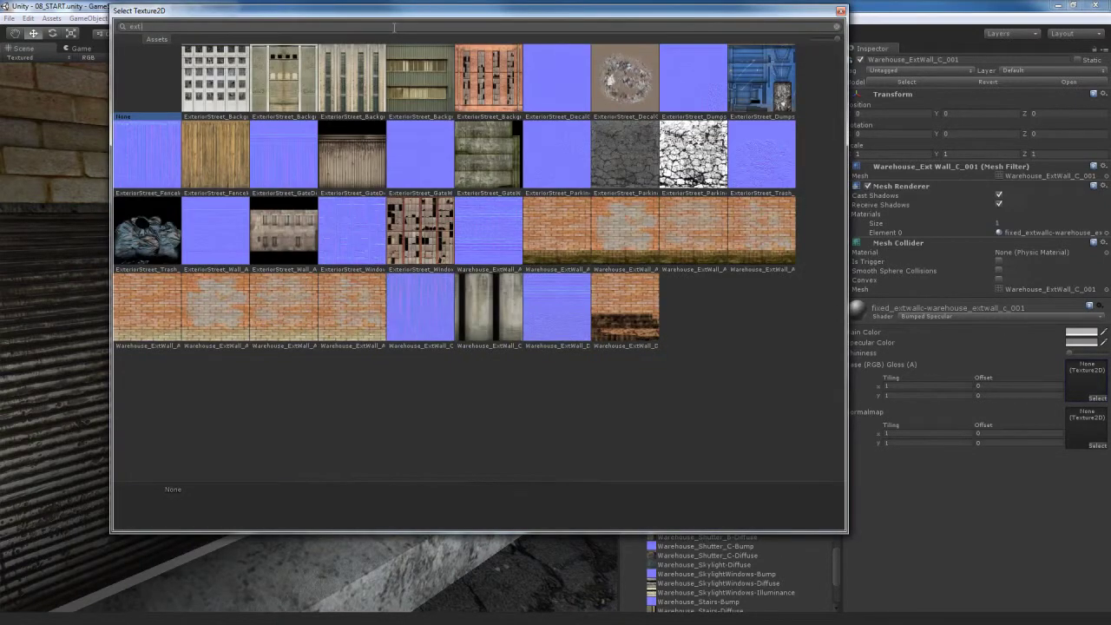
pyautogui.write(' wall c')
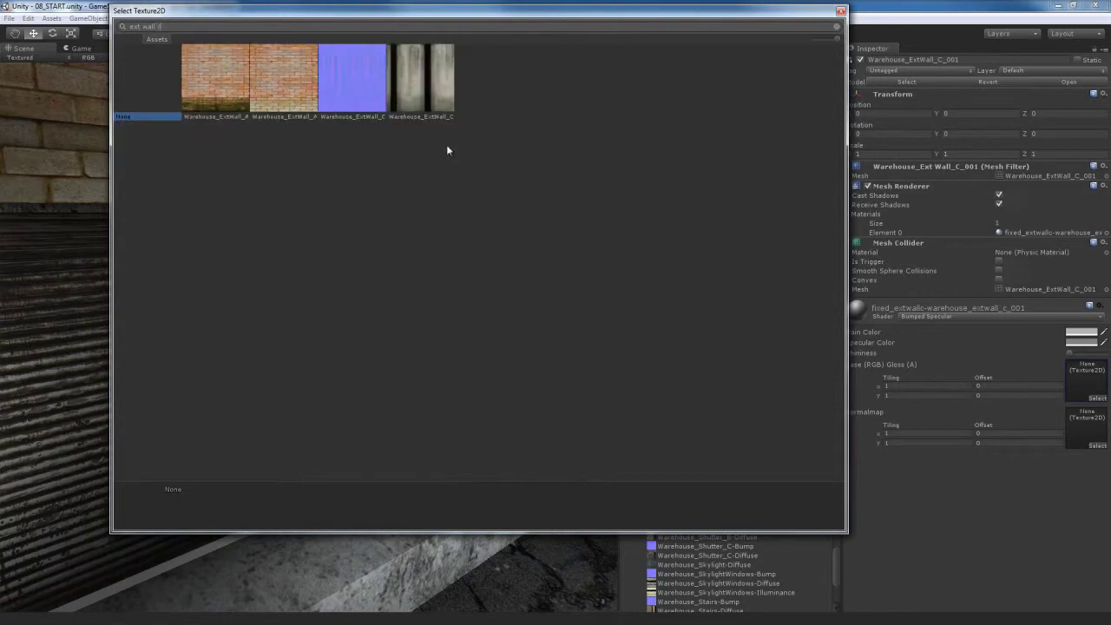
pyautogui.doubleClick(434, 83)
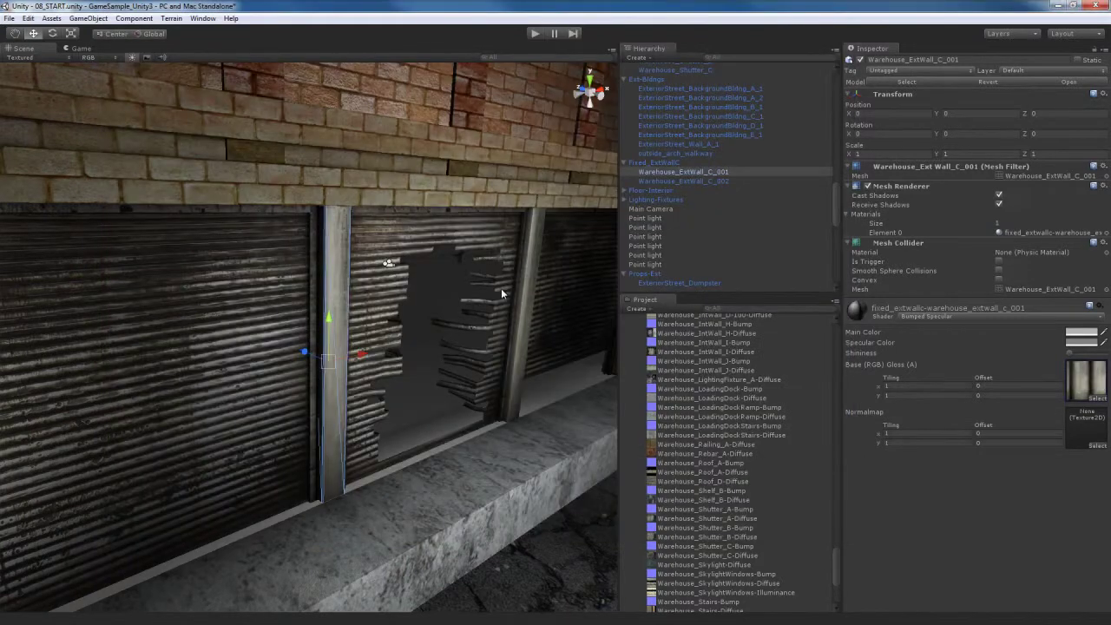
# - Locate the pillar's base texture in the project and assign the neighbouring Warehouse_ExtWall_C-Bump as the normal map
pyautogui.click(1069, 390)
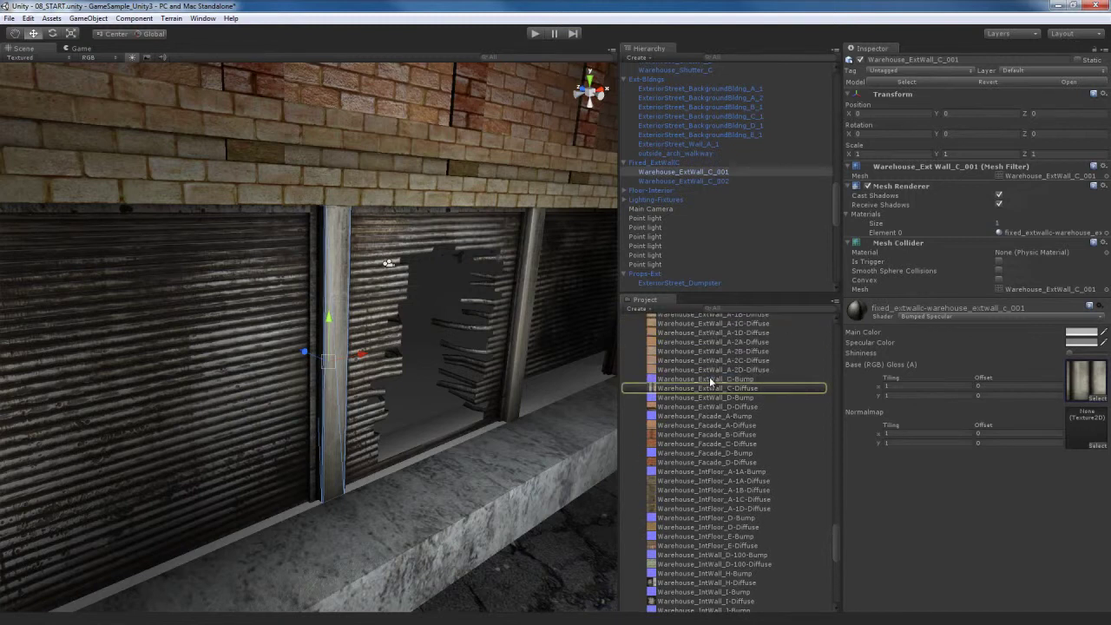
pyautogui.moveTo(710, 379); pyautogui.dragTo(1085, 427)
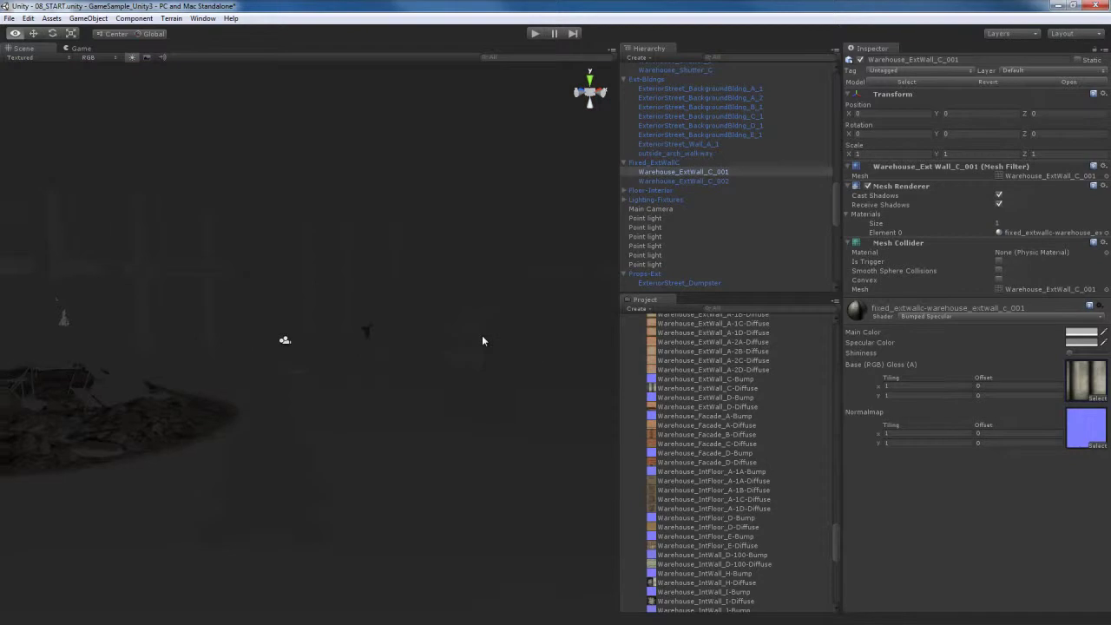
pyautogui.scroll(-5, 483, 338)
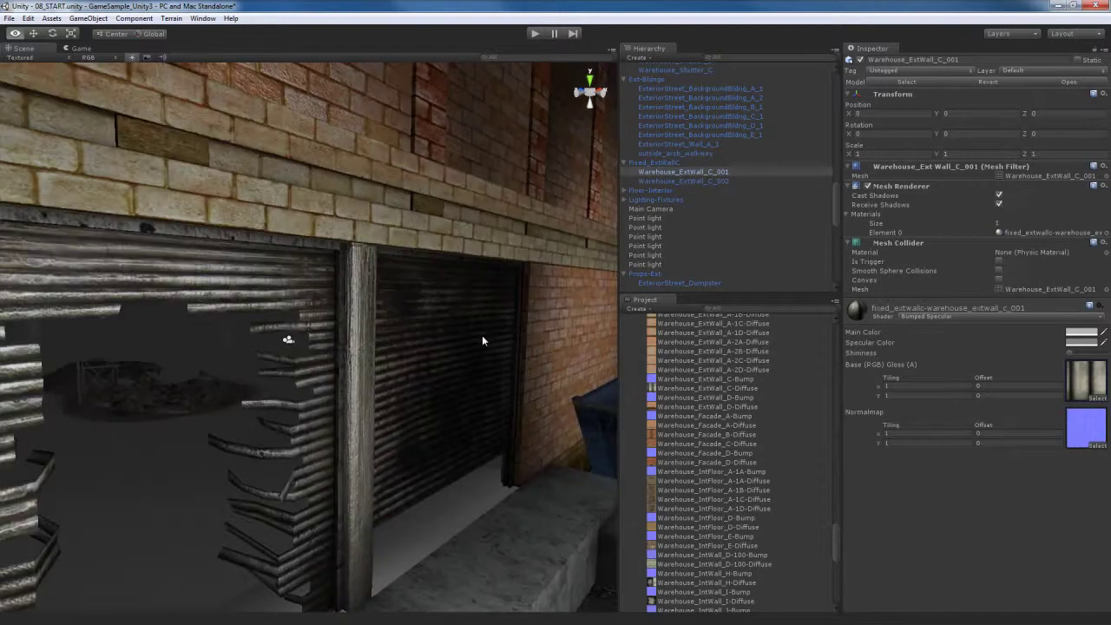
pyautogui.moveTo(481, 335); pyautogui.dragTo(261, 379, button='right')
# - Enable Generate Alpha from Greyscale for the Warehouse_ExtWall_C-Diffuse texture, apply the import setting, and review the pillars in the scene
pyautogui.click(1090, 375)
pyautogui.click(735, 391)
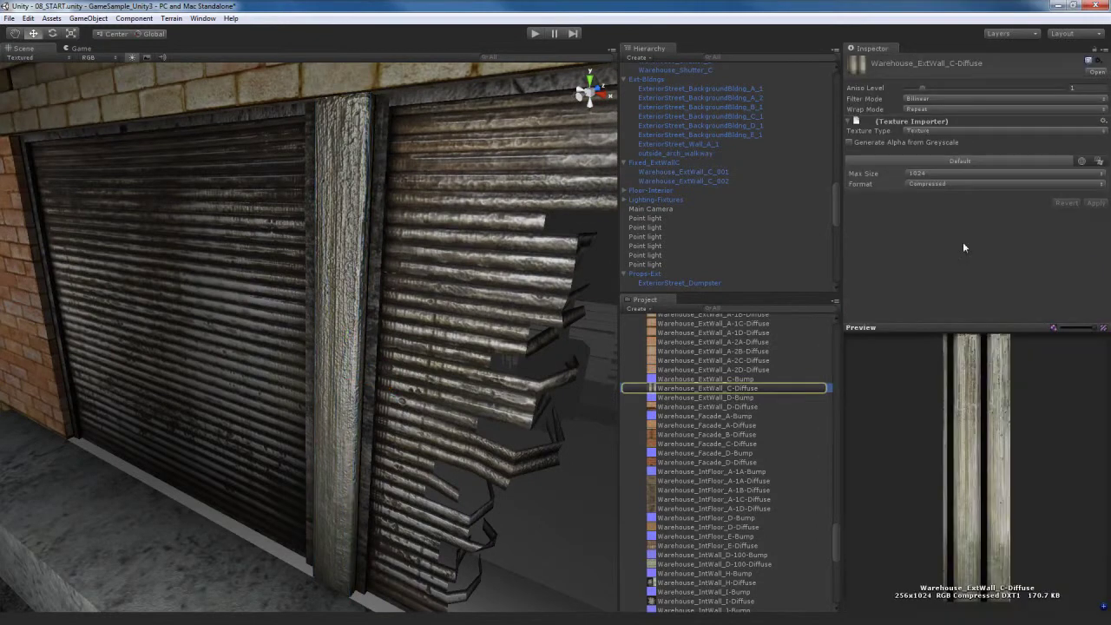
pyautogui.click(925, 143)
pyautogui.click(1096, 202)
pyautogui.press('s')
pyautogui.moveTo(373, 443); pyautogui.dragTo(440, 406, button='right')
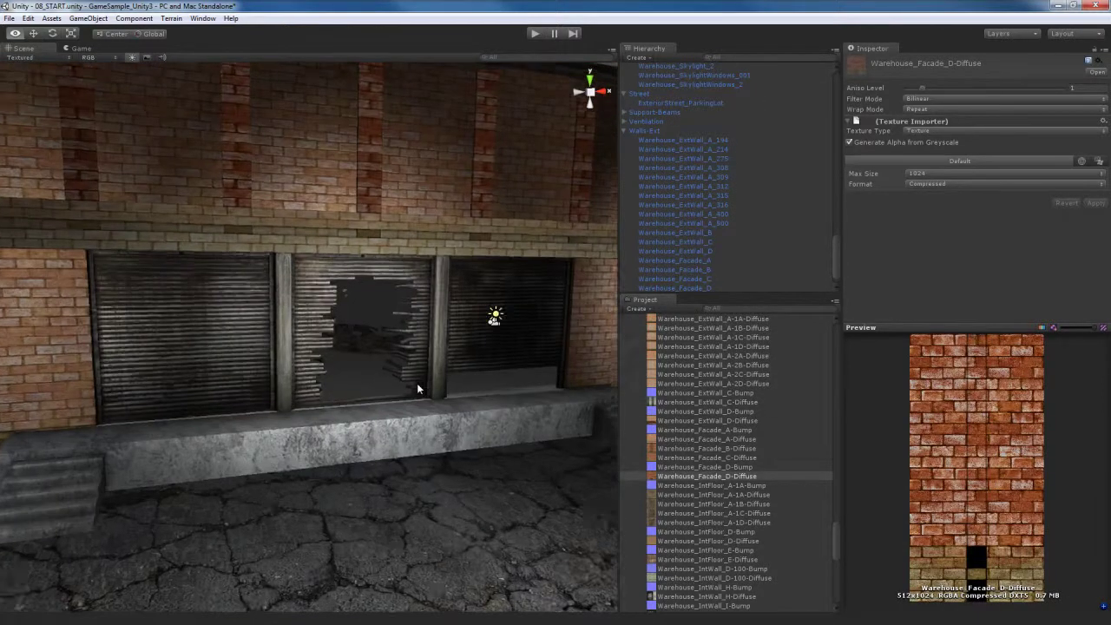